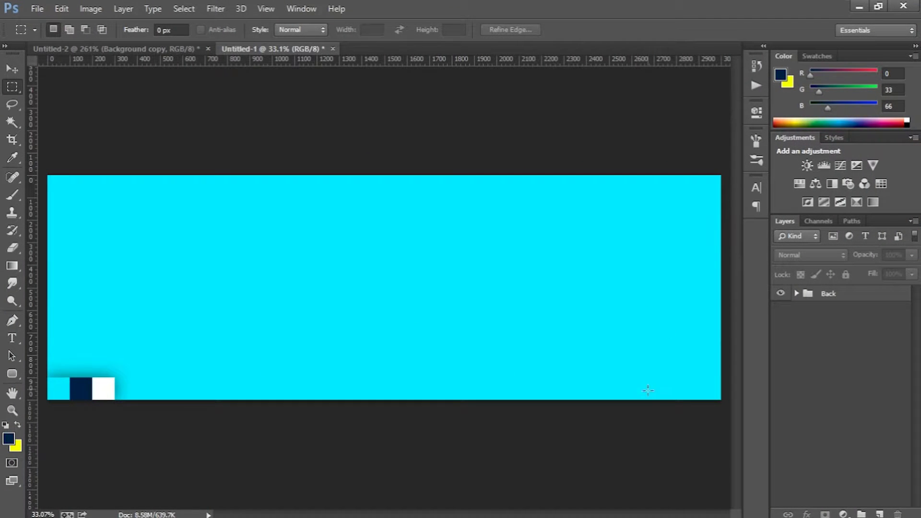
- Draw a wide rounded rectangle across the cyan banner with the Rounded Rectangle Tool
click(12, 69)
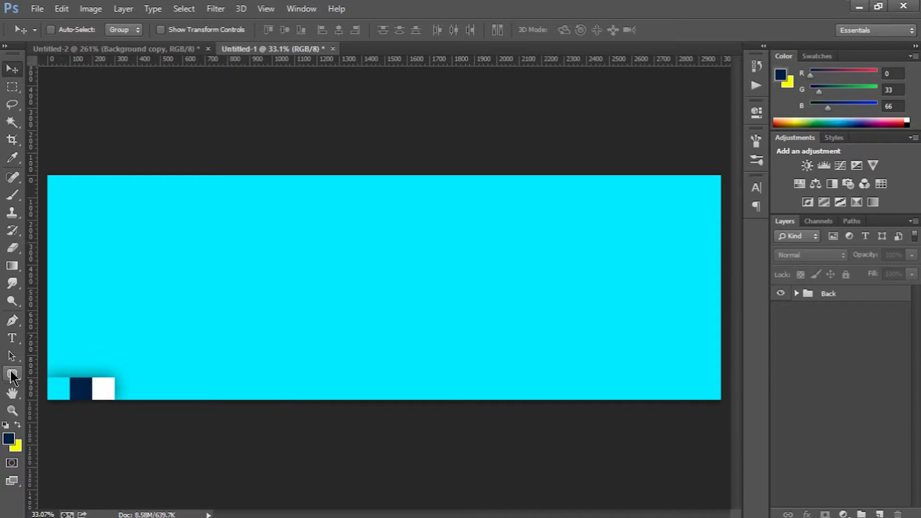
drag(13, 382, 60, 385)
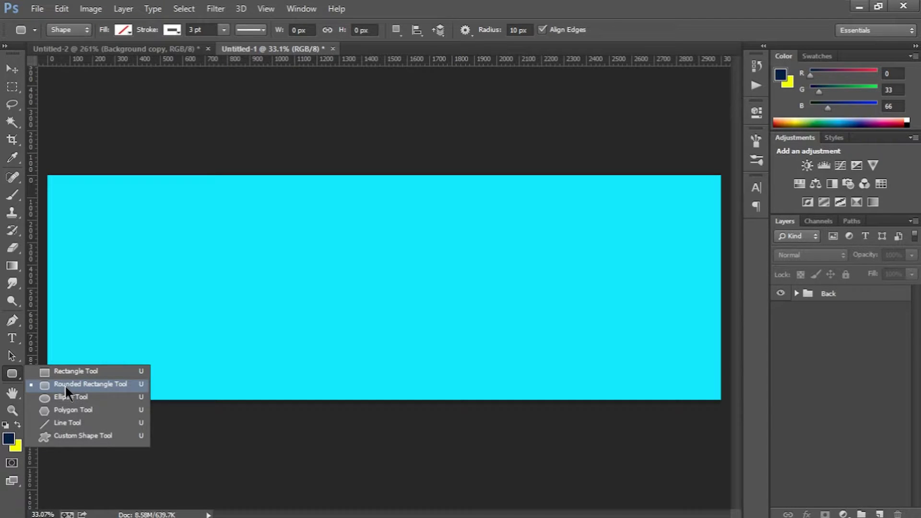
drag(76, 385, 77, 385)
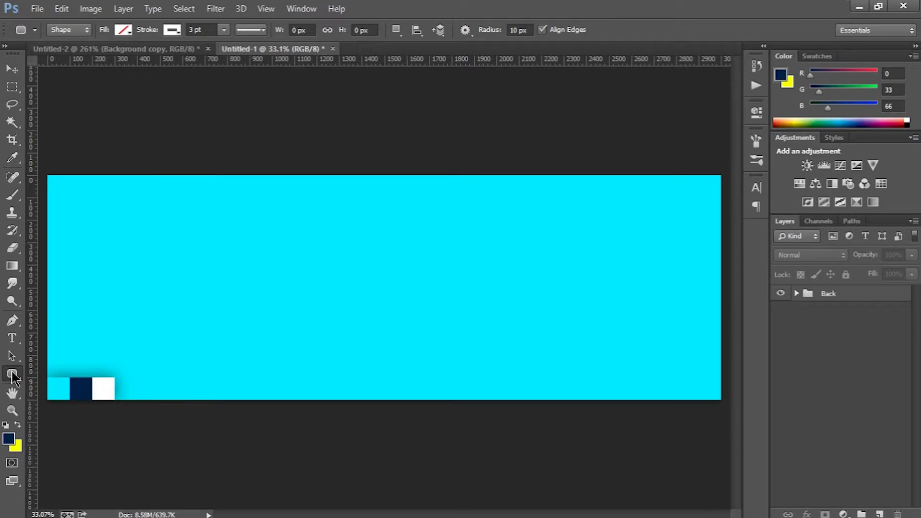
drag(106, 229, 625, 343)
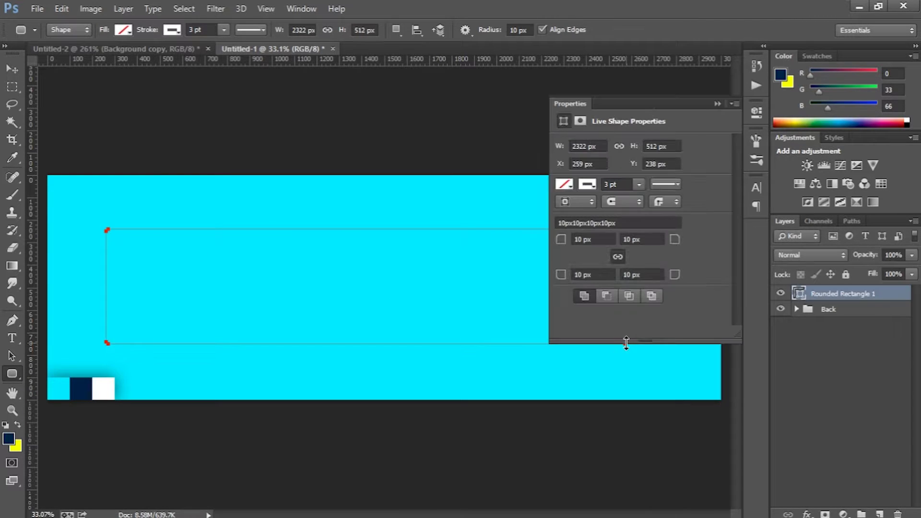
- Size the rectangle to 2100 × 300 px and give it a white fill
drag(603, 146, 540, 148)
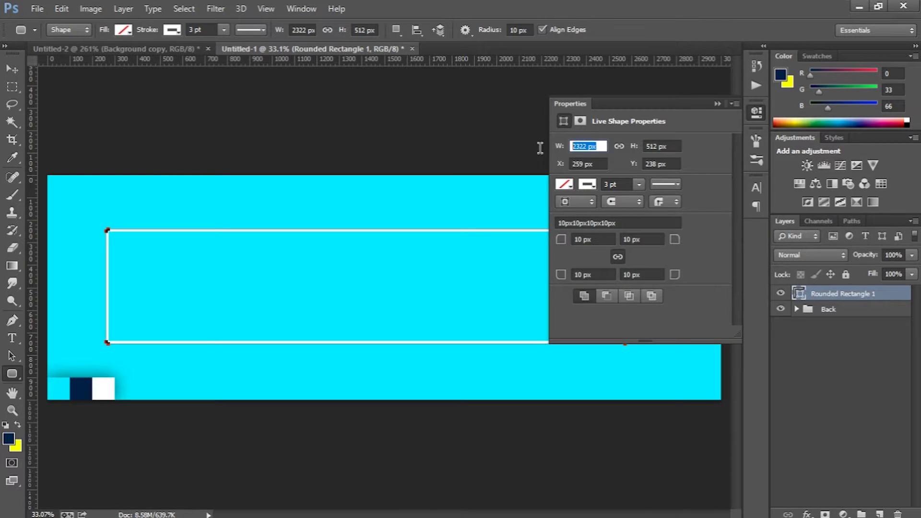
text(21)
key(Tab)
text(300)
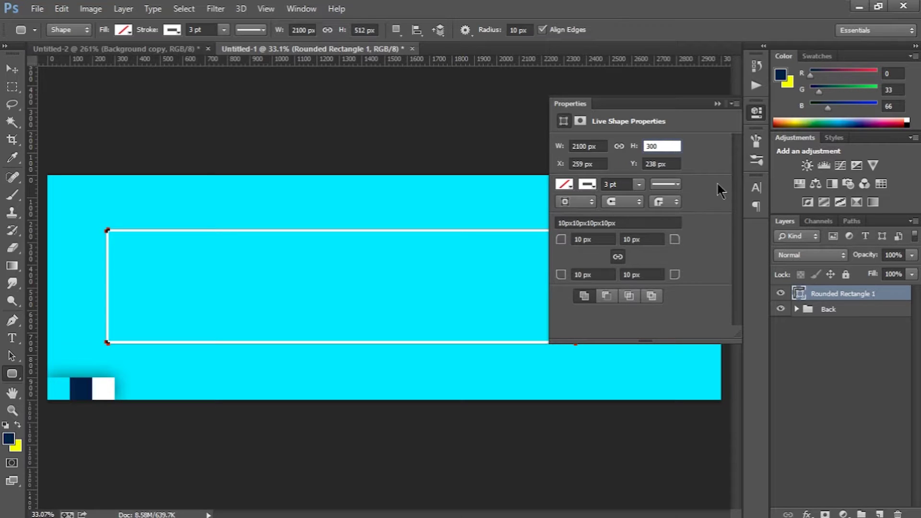
click(571, 187)
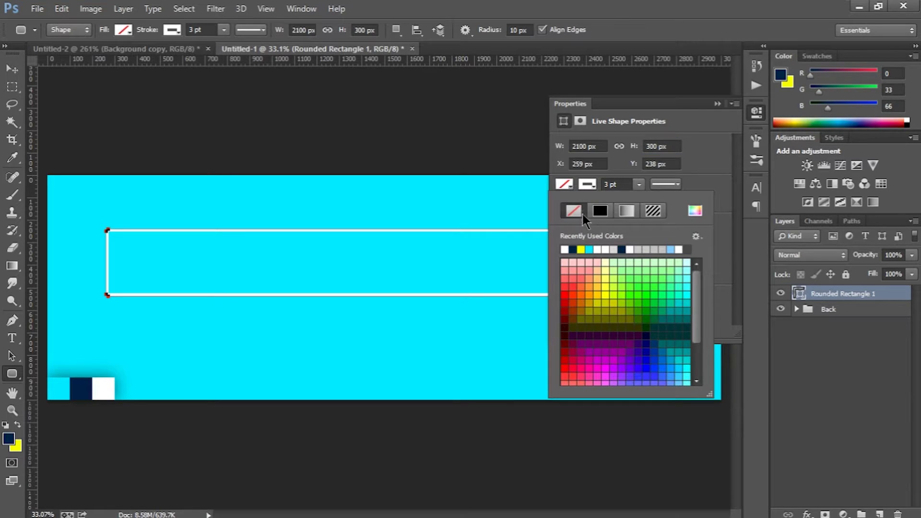
click(565, 249)
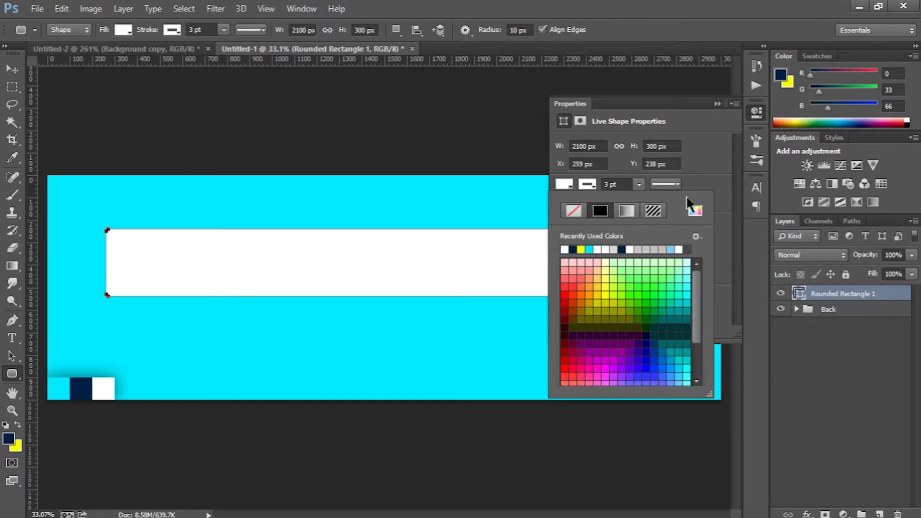
click(665, 183)
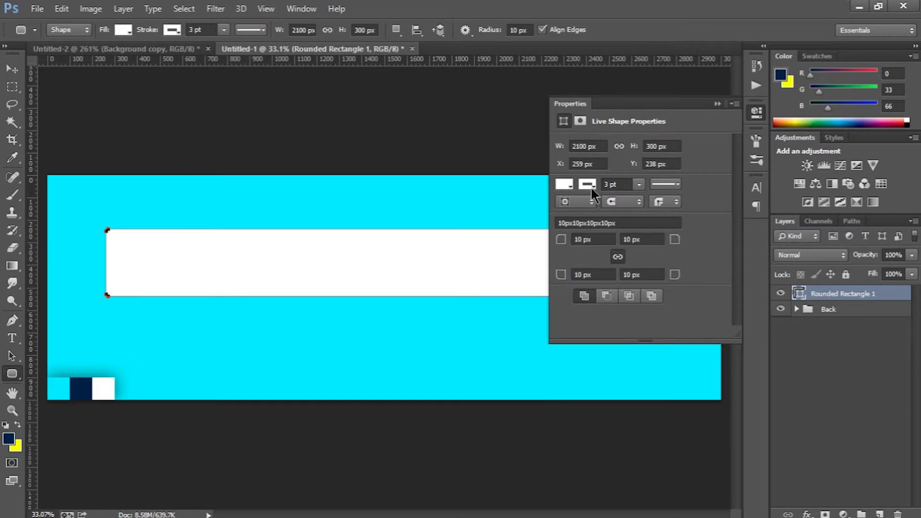
- Set the white bar's stroke to No Color
click(592, 188)
click(569, 208)
click(667, 187)
- Enter a corner radius of 300 so every corner becomes 149.5 px
click(606, 240)
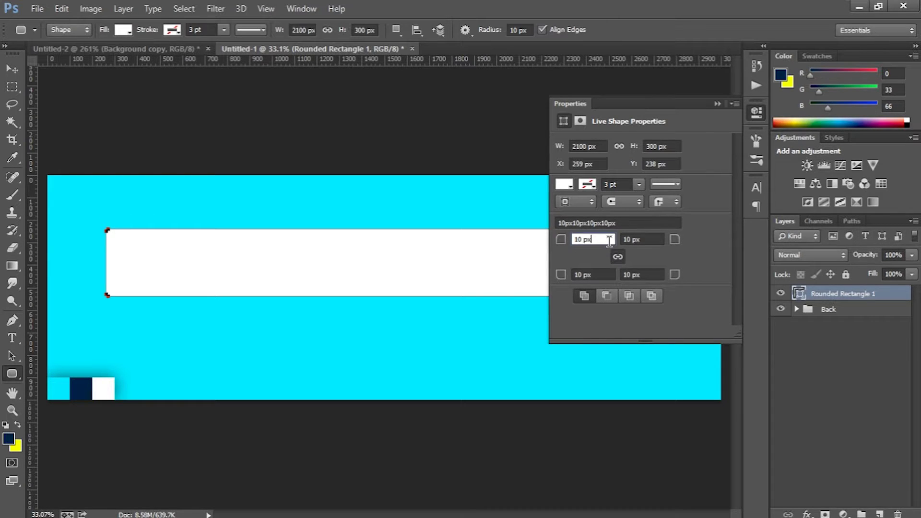
text(30)
key(Return)
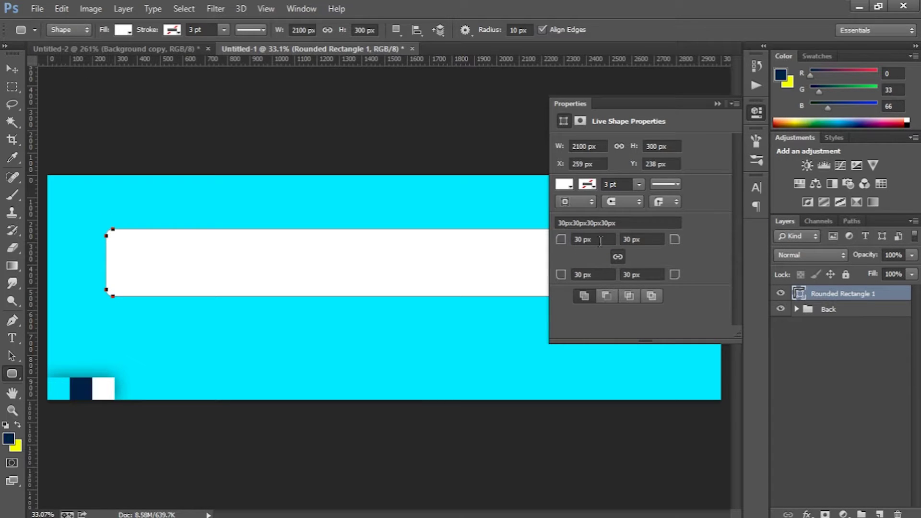
click(576, 239)
text(300)
key(Return)
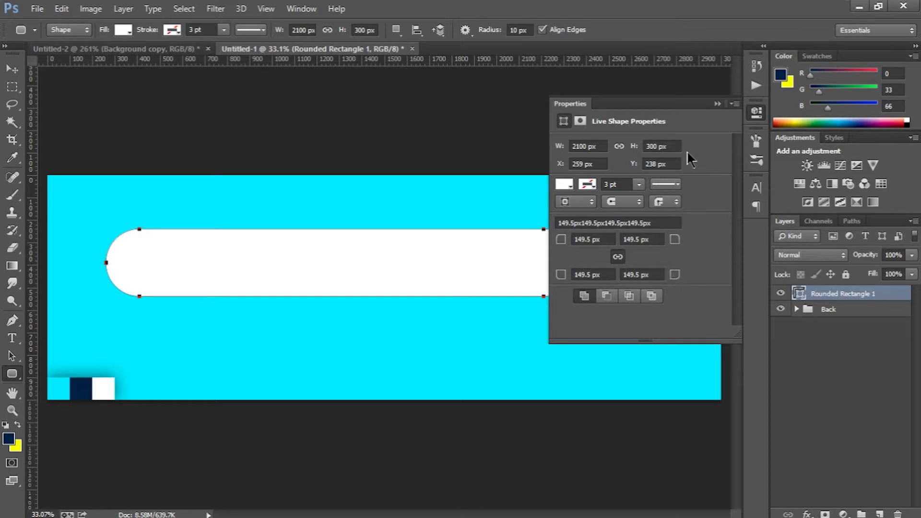
click(716, 102)
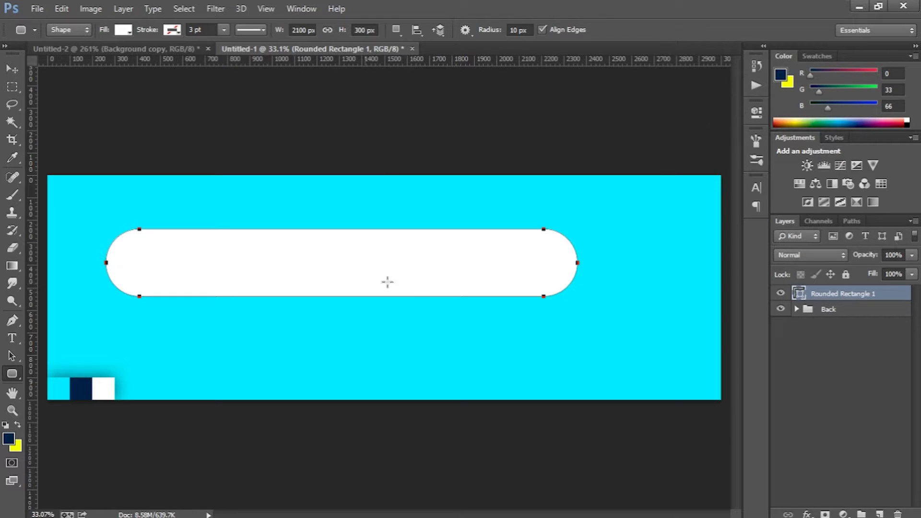
- Move the pill bar, select the whole canvas and align the bar's horizontal centre to it
click(12, 69)
drag(248, 269, 325, 288)
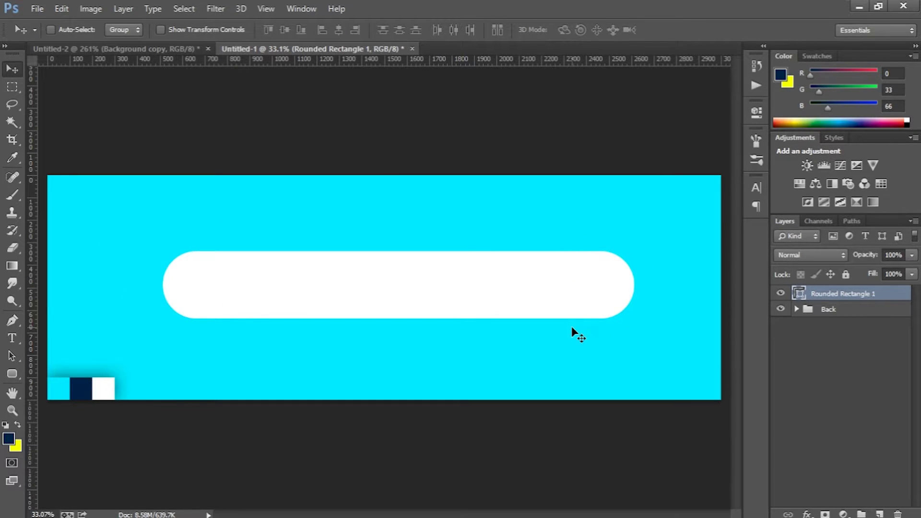
key(ctrl+a)
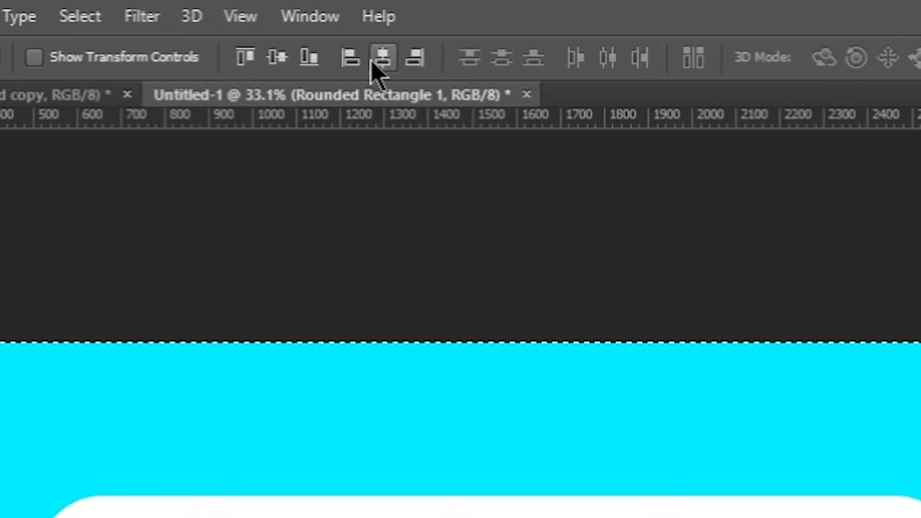
click(374, 60)
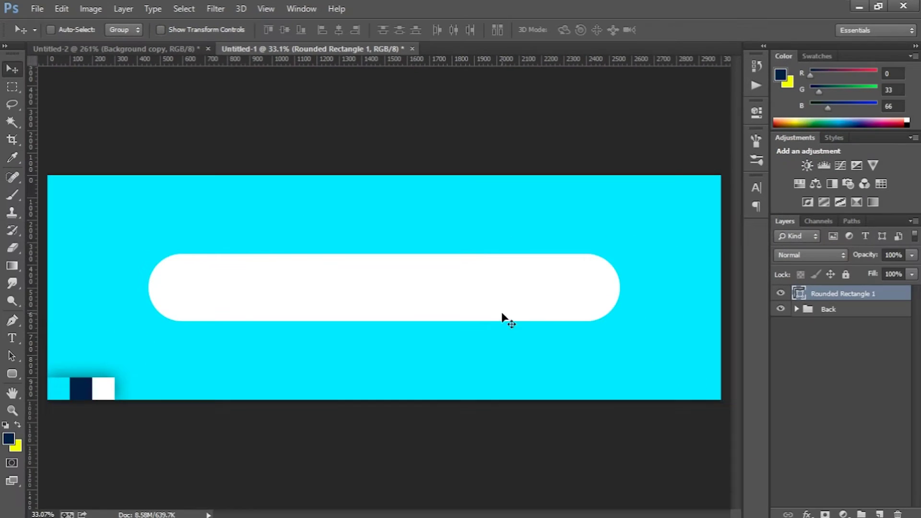
scroll(615, 318, up, 2)
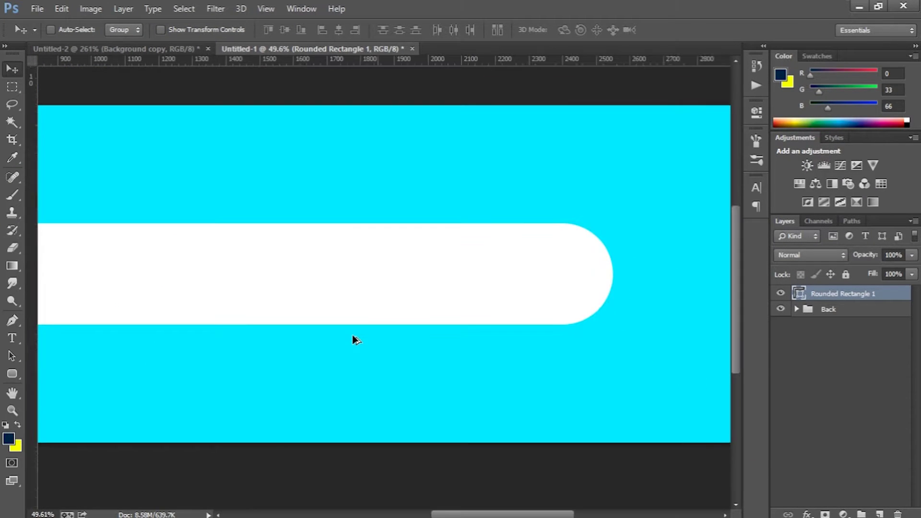
scroll(356, 340, down, 3)
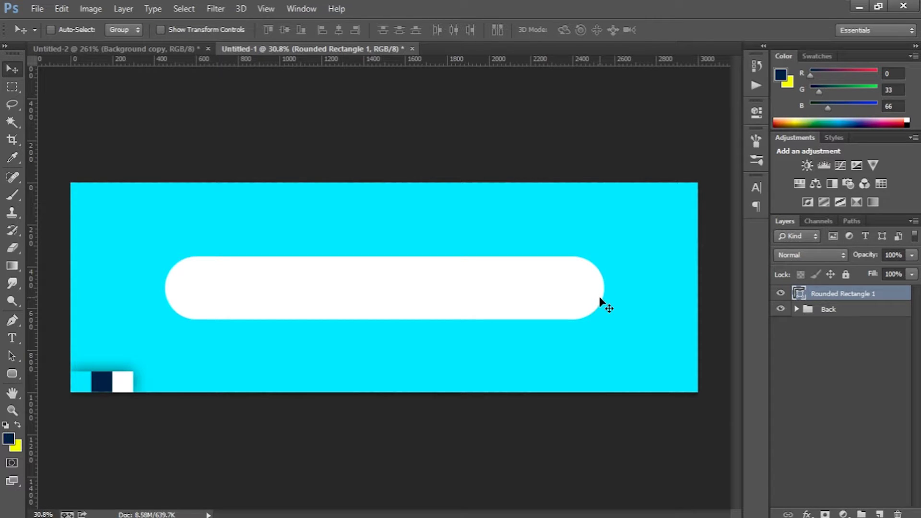
scroll(632, 318, up, 2)
scroll(636, 320, up, 2)
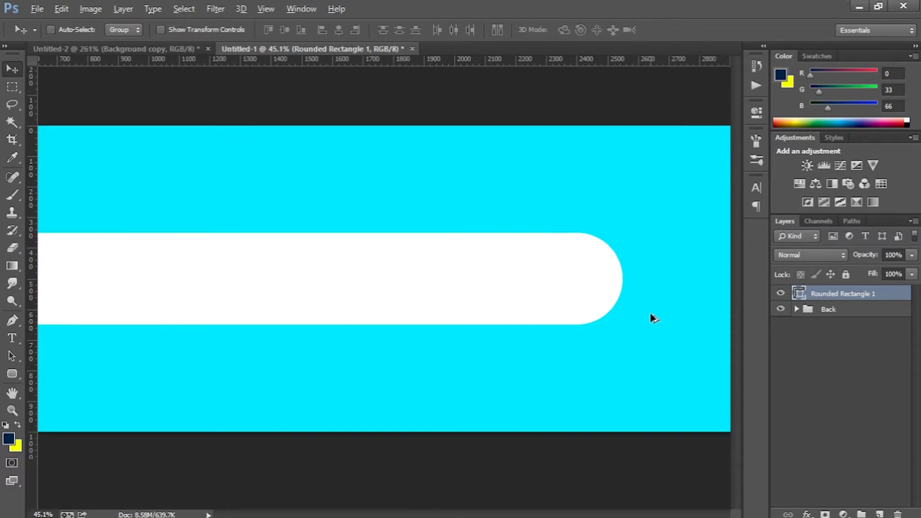
click(13, 375)
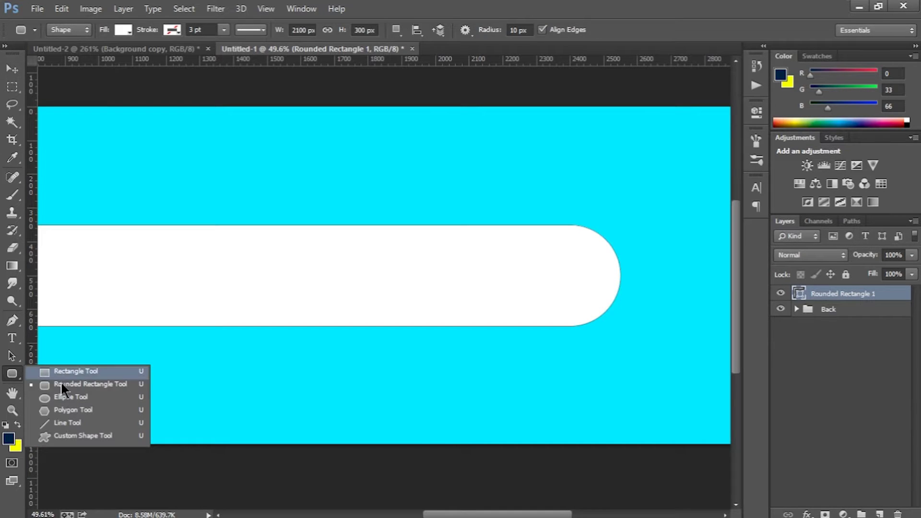
- Draw an ellipse over the bar's right end and size it to 300 × 300 px
click(76, 397)
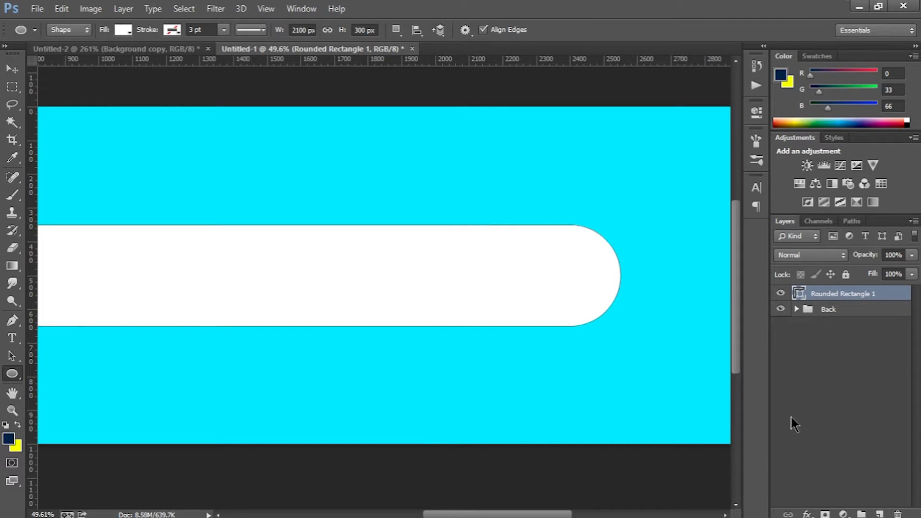
click(879, 513)
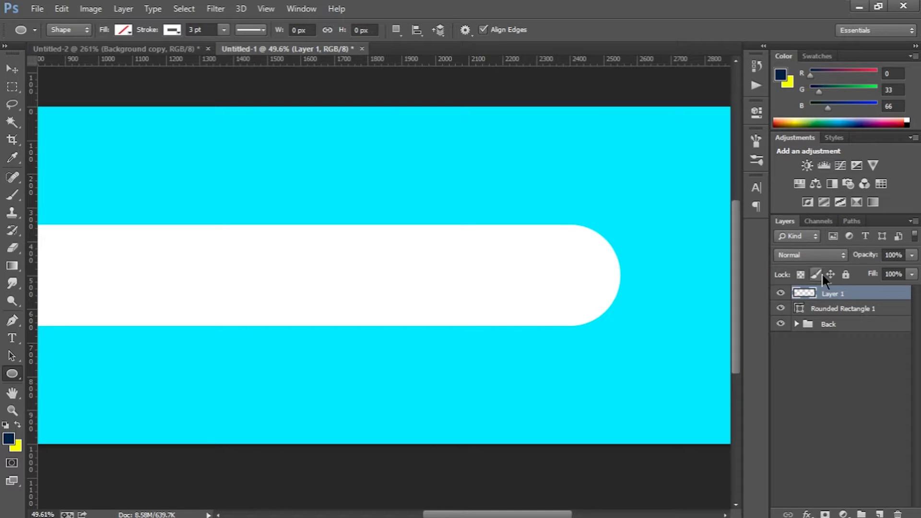
drag(497, 225, 599, 328)
click(601, 145)
drag(600, 145, 559, 149)
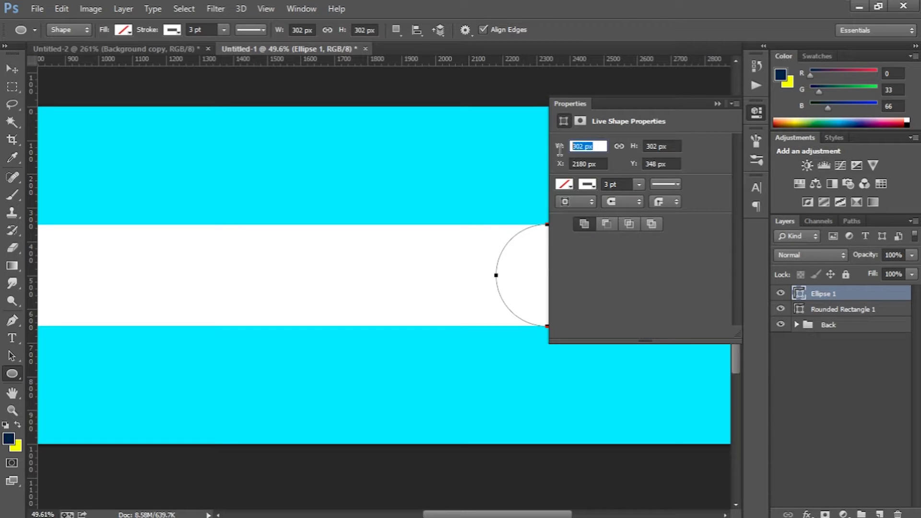
text(300)
key(Return)
drag(674, 146, 619, 151)
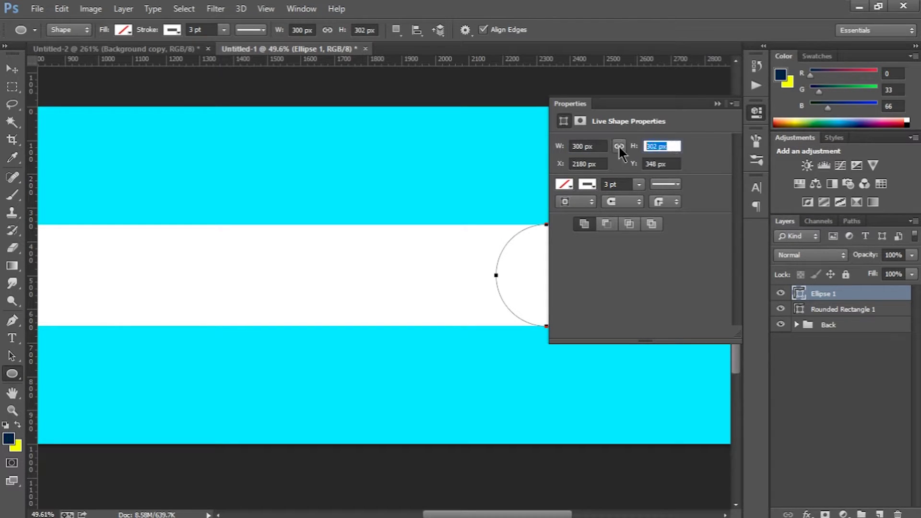
text(300)
key(Return)
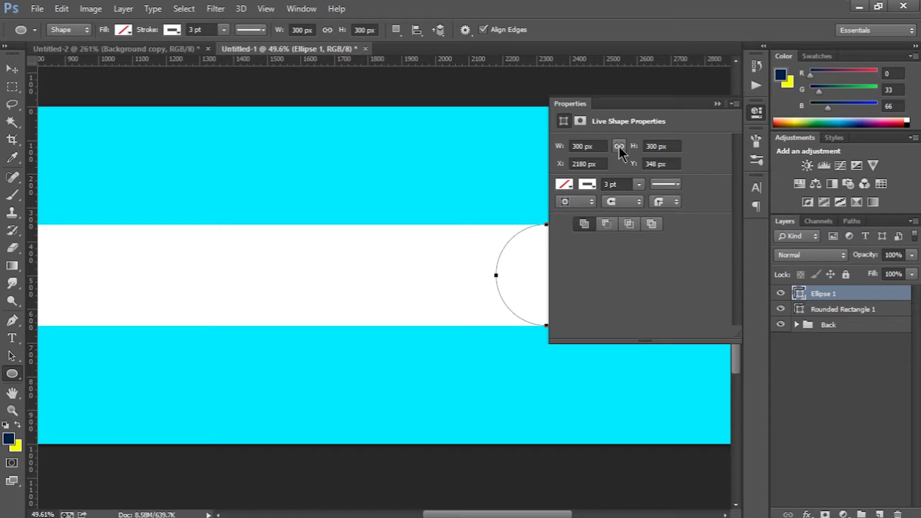
- Fill the circle with dark navy 002142 and set its stroke to No Color
click(571, 185)
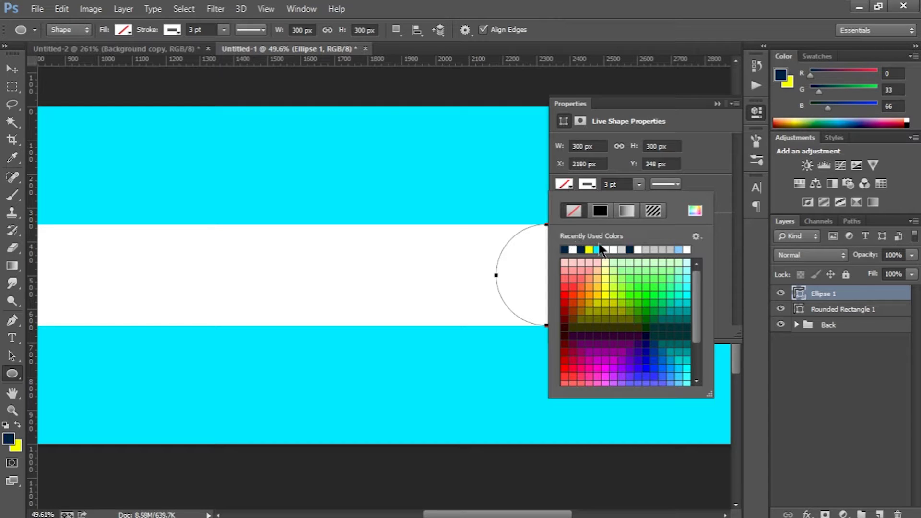
click(699, 207)
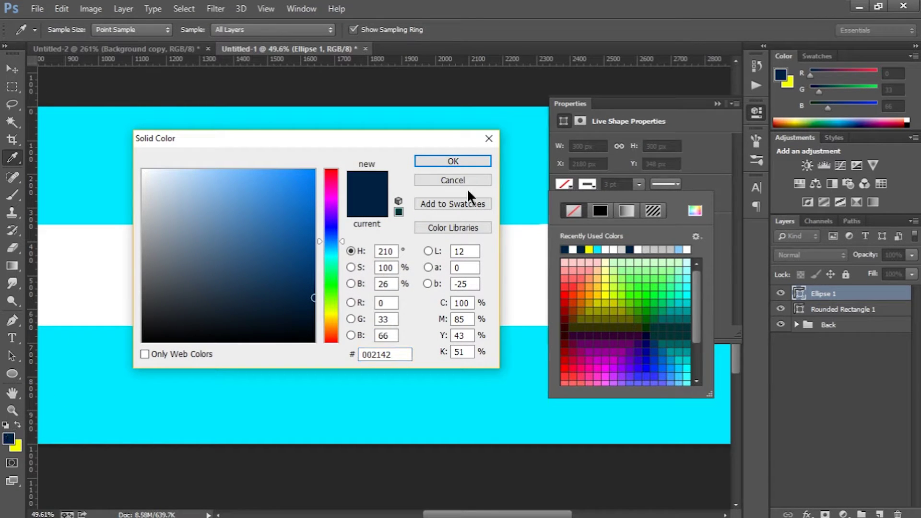
click(454, 161)
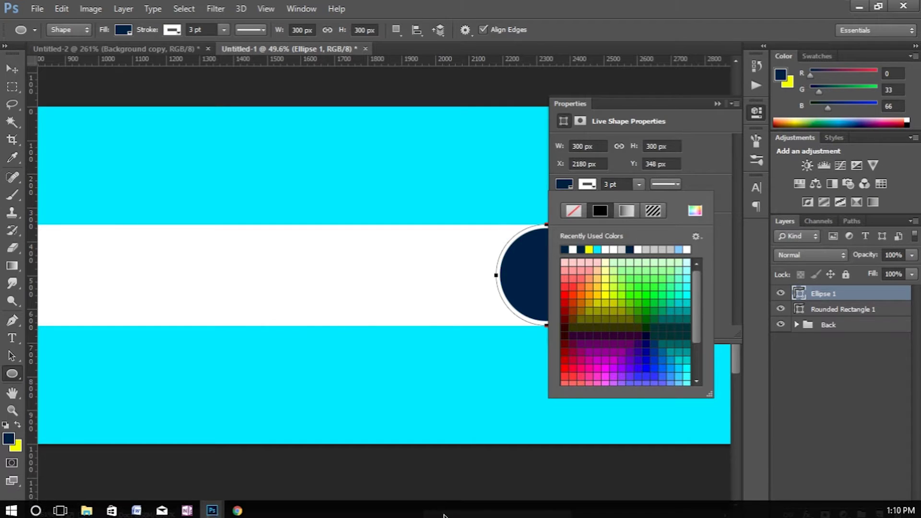
drag(427, 515, 458, 509)
click(595, 187)
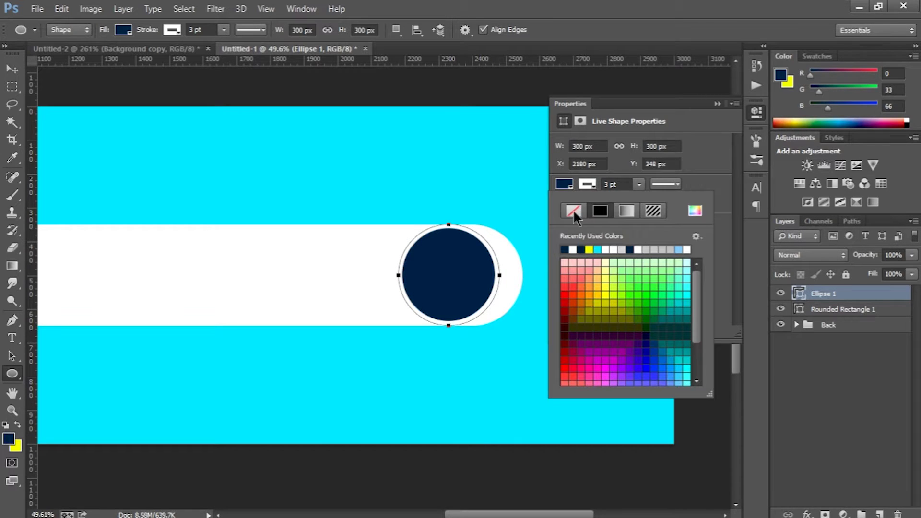
click(574, 212)
click(707, 174)
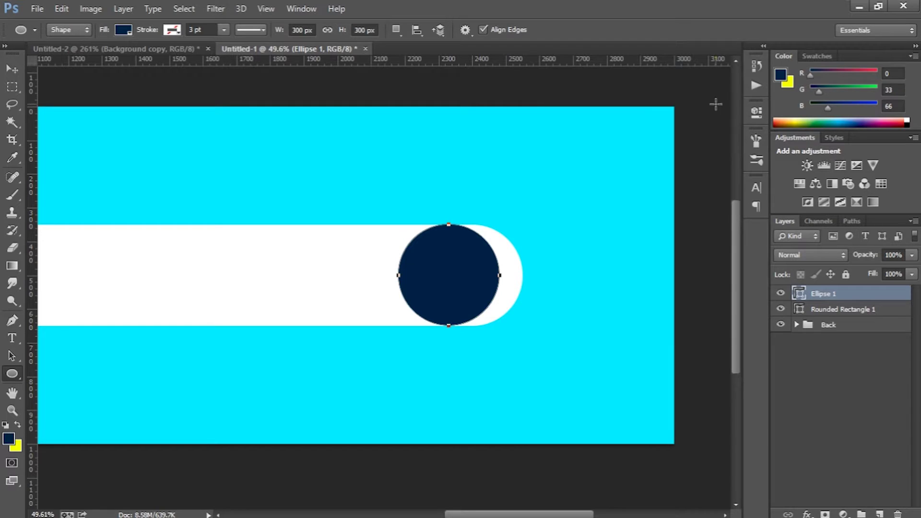
click(718, 104)
- Move the navy circle onto the right end of the pill bar
key(v)
mouse_move(445, 289)
mouse_down()
mouse_move(439, 281)
mouse_move(457, 283)
mouse_up()
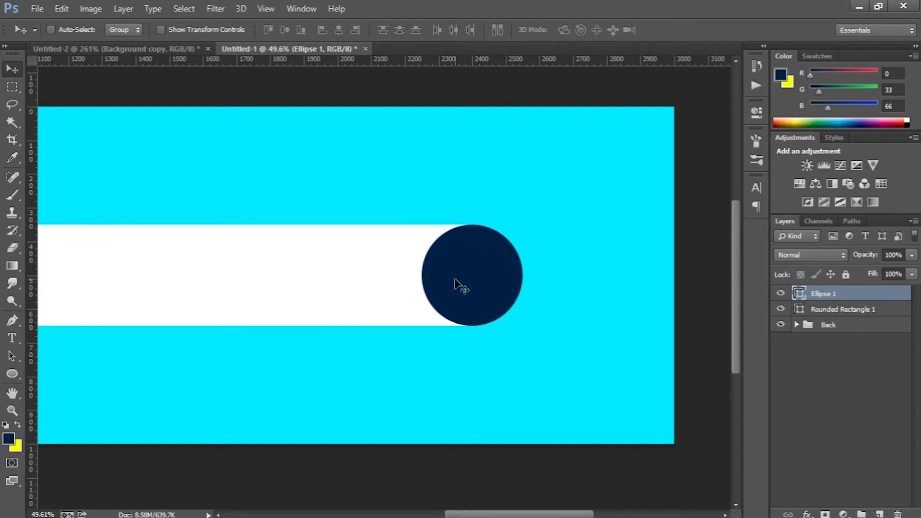
scroll(537, 217, down, 2)
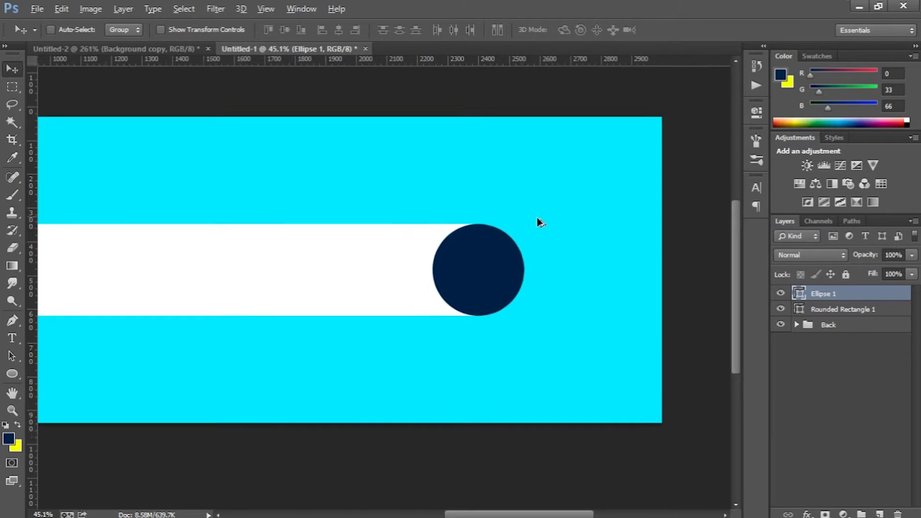
scroll(601, 300, up, 3)
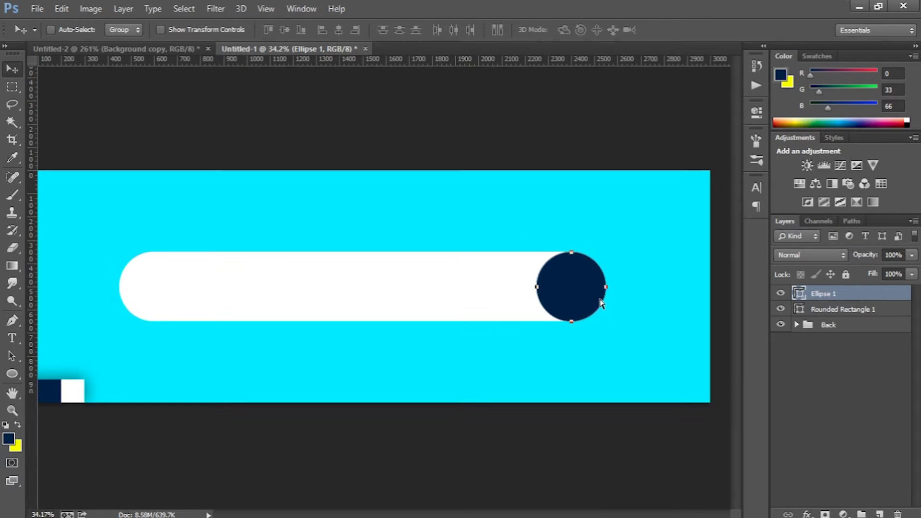
scroll(602, 301, down, 1)
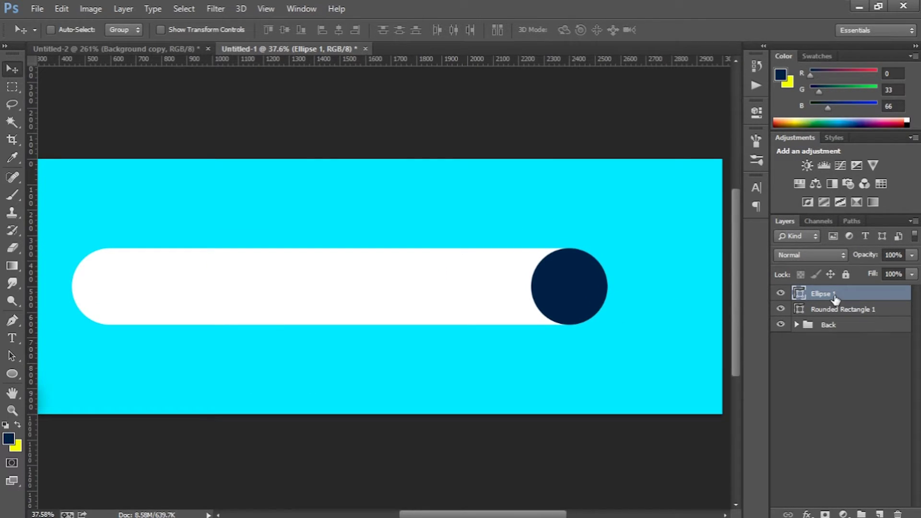
- Add an Outer Glow to Ellipse 1 with 40% opacity and 70 px size
click(808, 514)
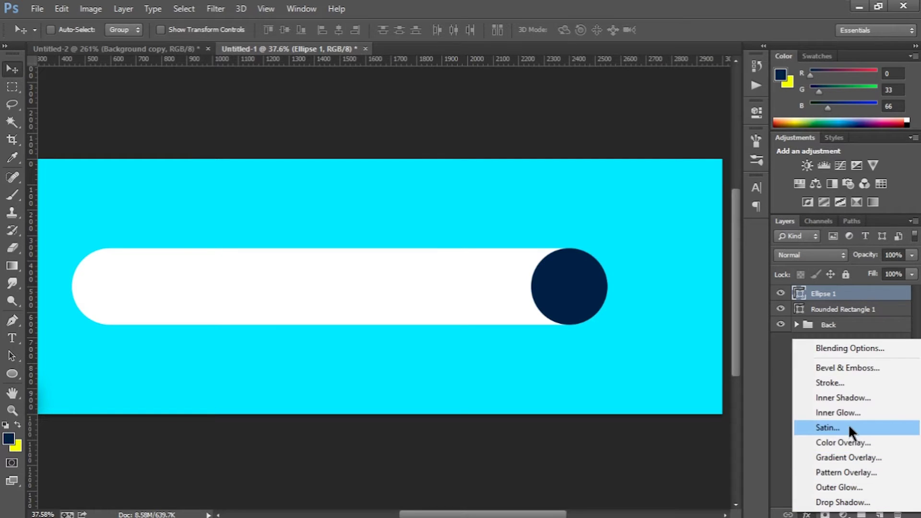
click(844, 490)
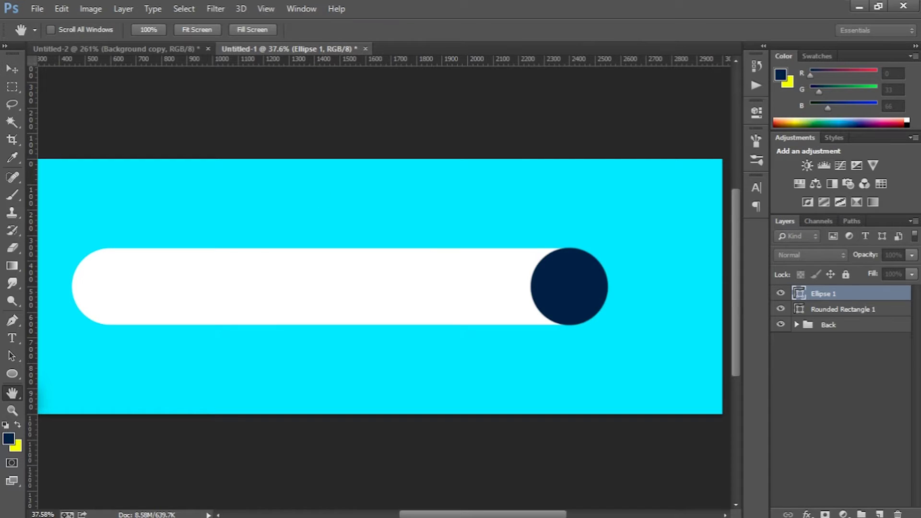
drag(401, 214, 238, 139)
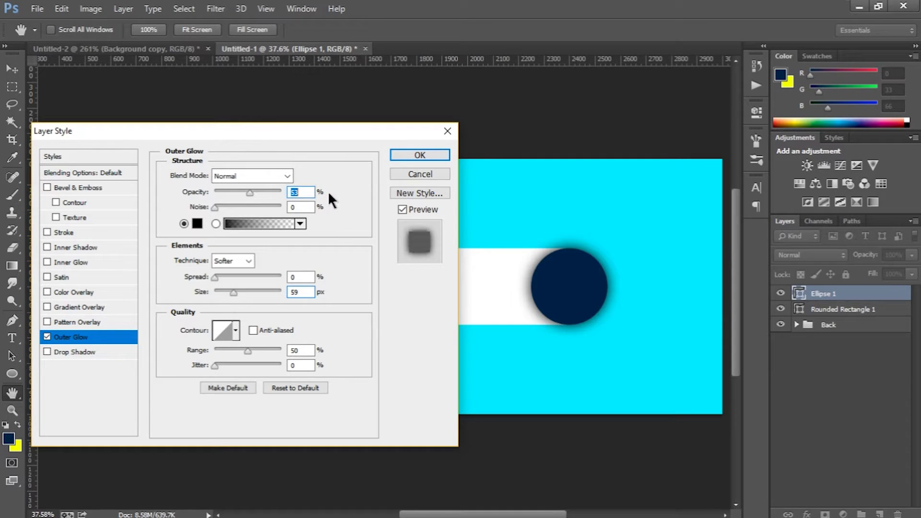
text(53)
double_click(308, 192)
text(40)
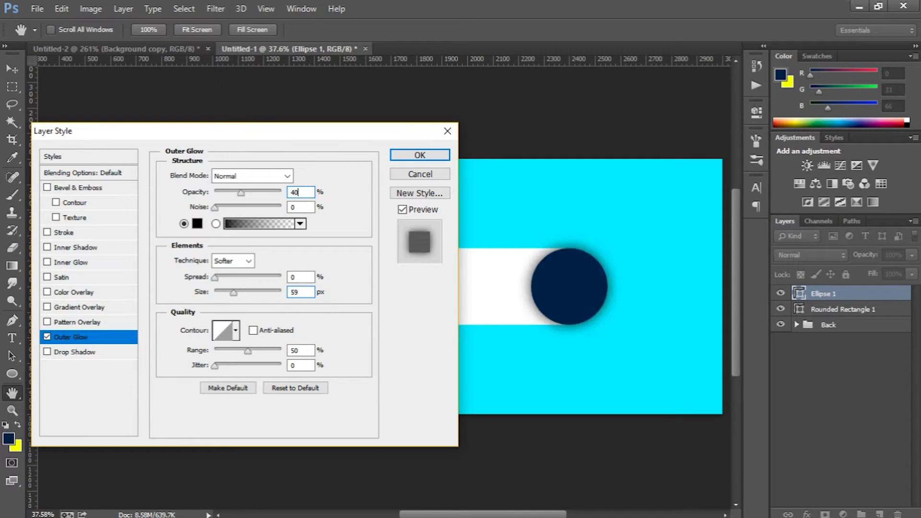
double_click(293, 292)
text(18)
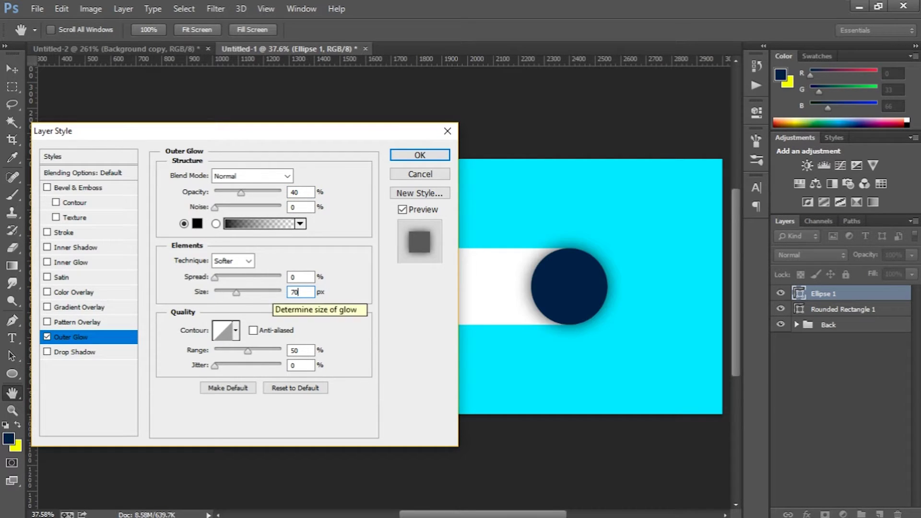
key(Return)
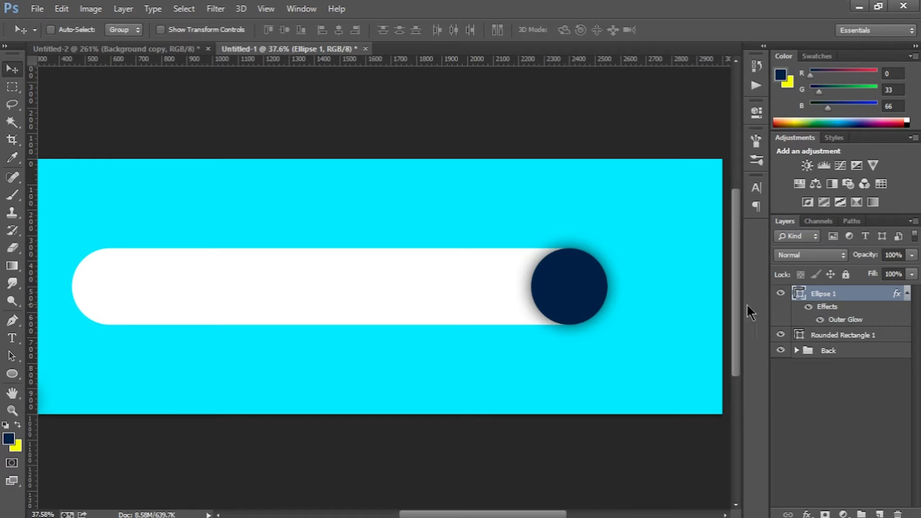
click(846, 336)
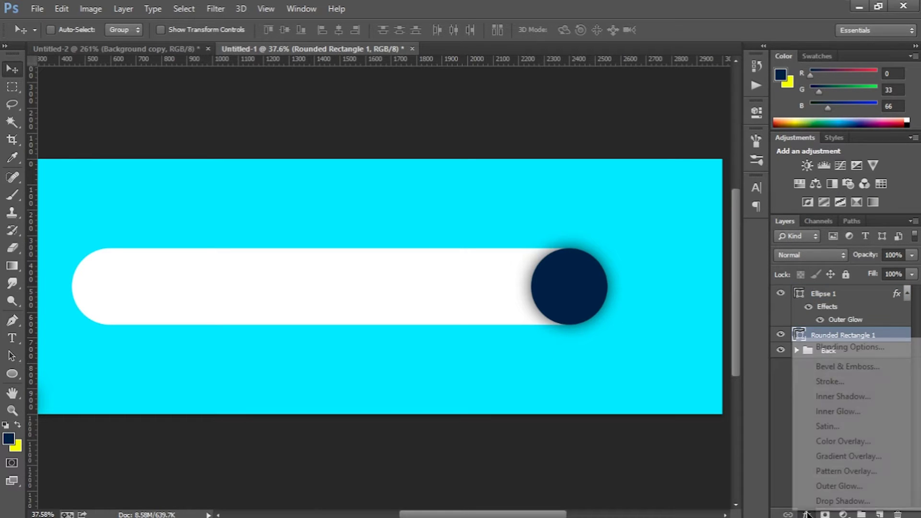
- Add an Outer Glow to Rounded Rectangle 1 at 35% opacity and 70 px size
click(837, 483)
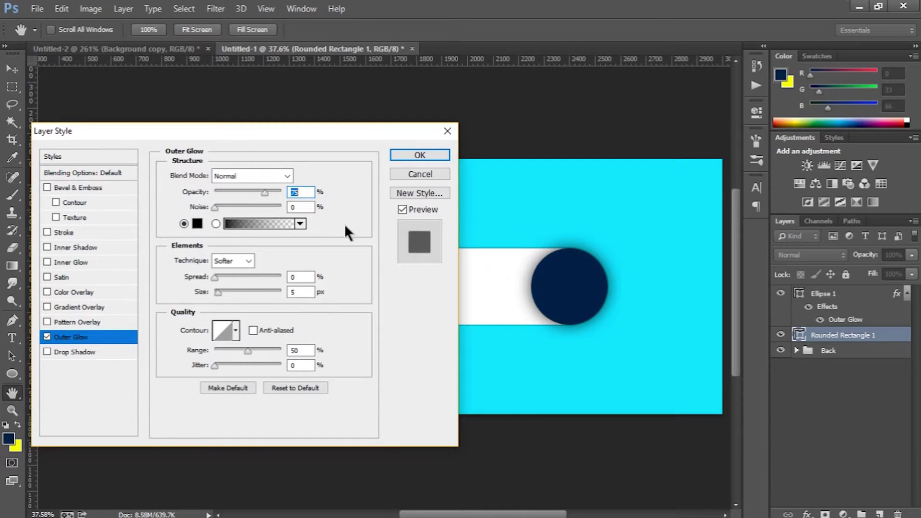
text(50)
key(Tab)
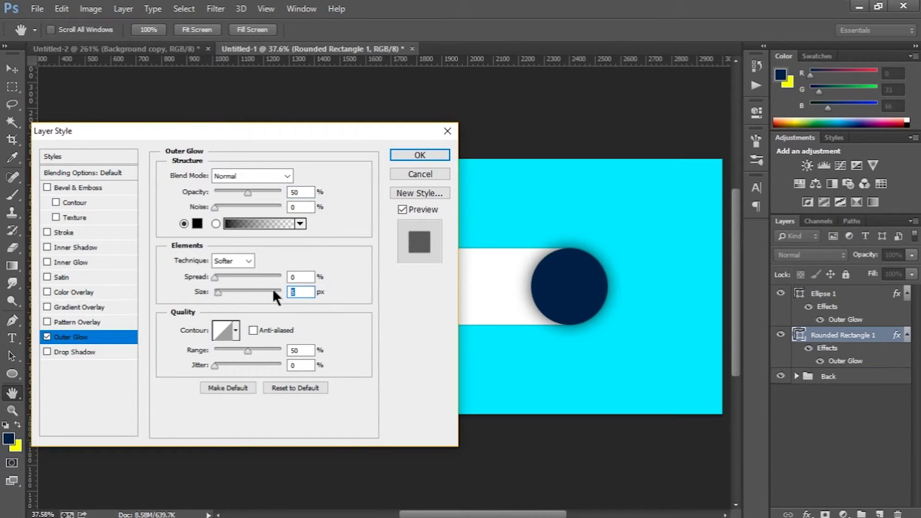
text(70)
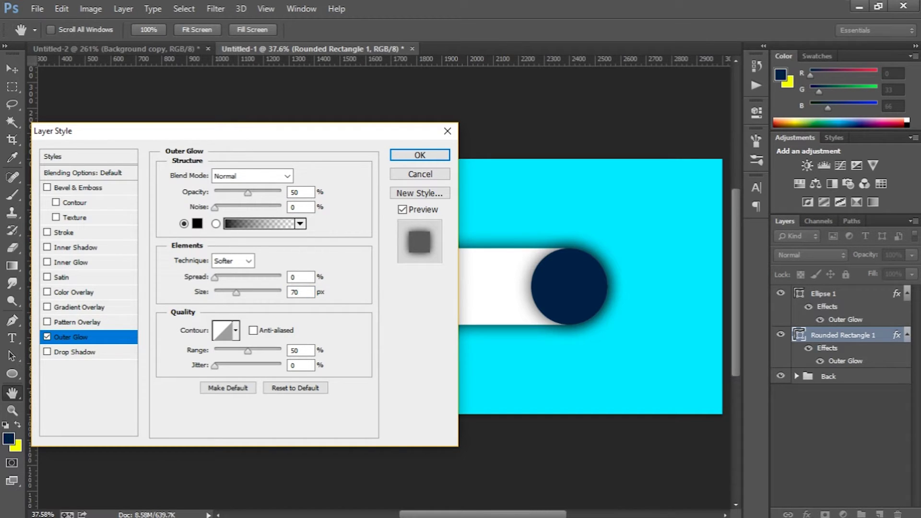
drag(392, 133, 642, 144)
drag(515, 194, 511, 190)
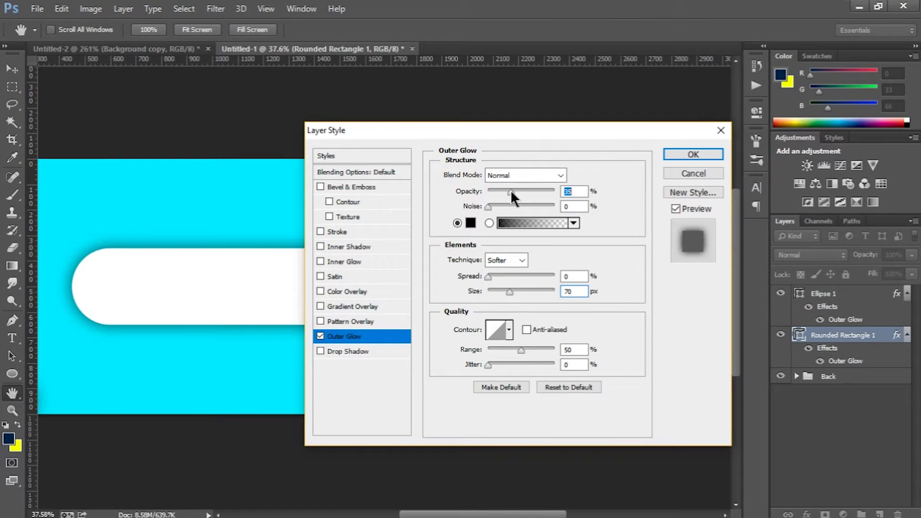
click(692, 155)
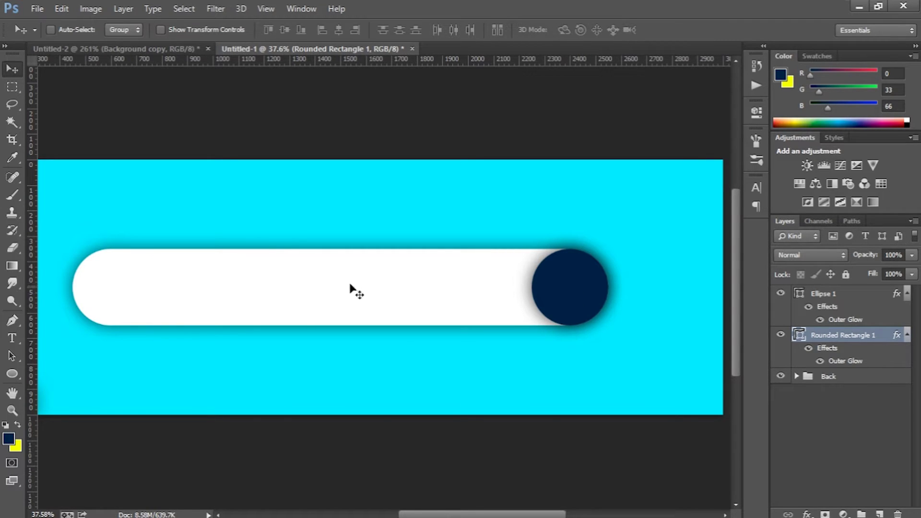
- Create a new empty Layer 1 and drag it to the top of the stack
scroll(617, 282, up, 3)
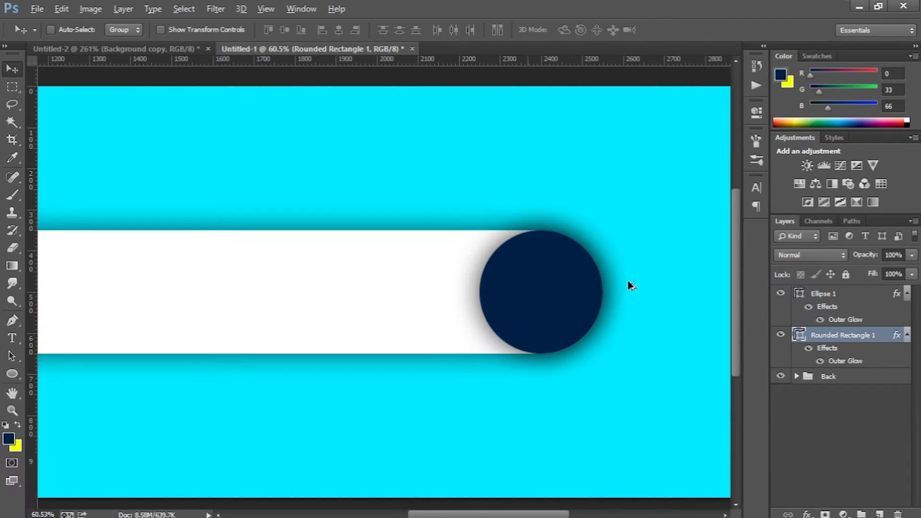
click(881, 513)
drag(840, 335, 835, 286)
- Draw a white-stroked ring inside the navy circle with the Ellipse tool
scroll(566, 302, up, 1)
scroll(612, 318, up, 2)
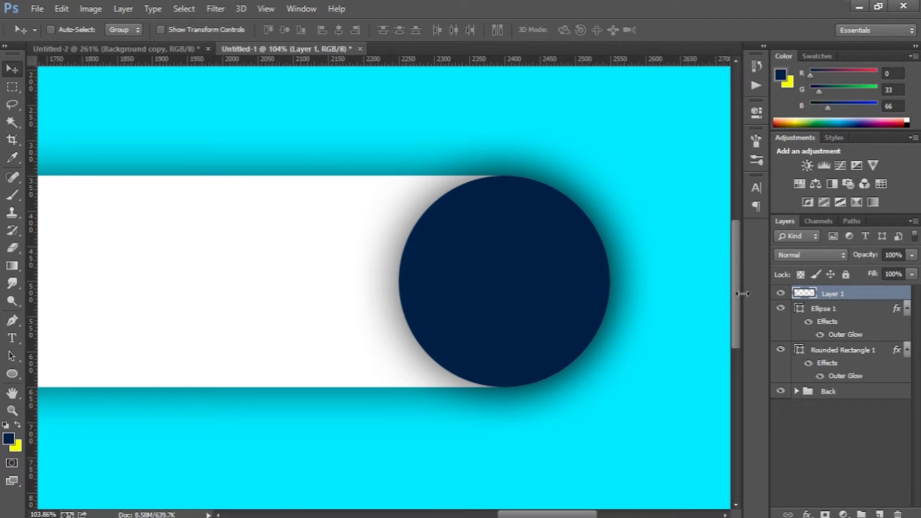
click(11, 375)
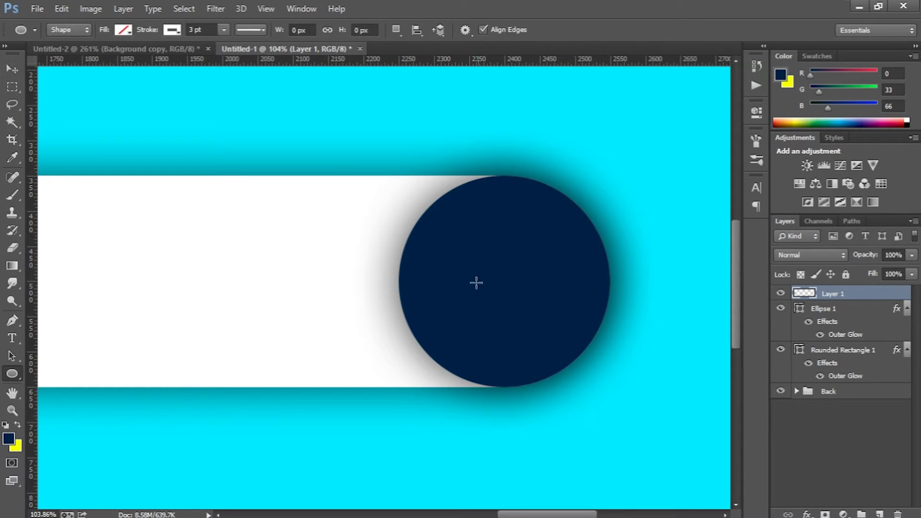
drag(426, 249, 504, 338)
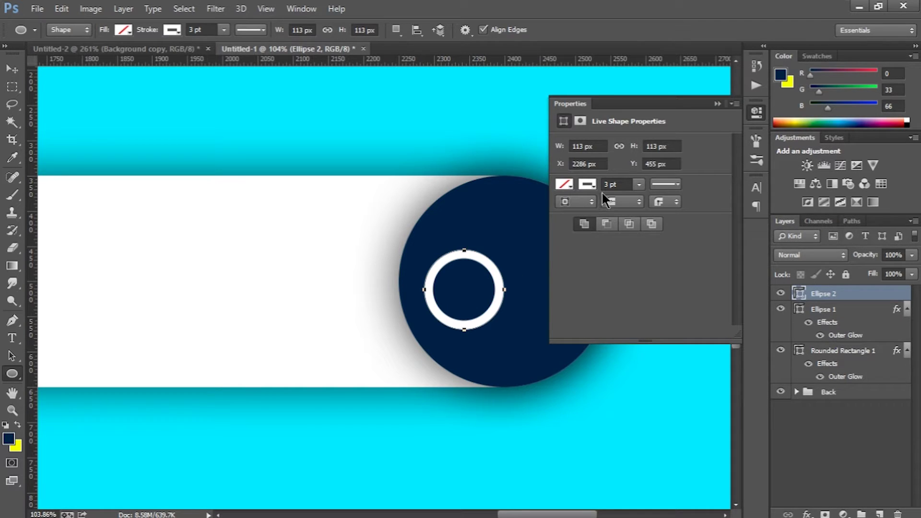
click(718, 104)
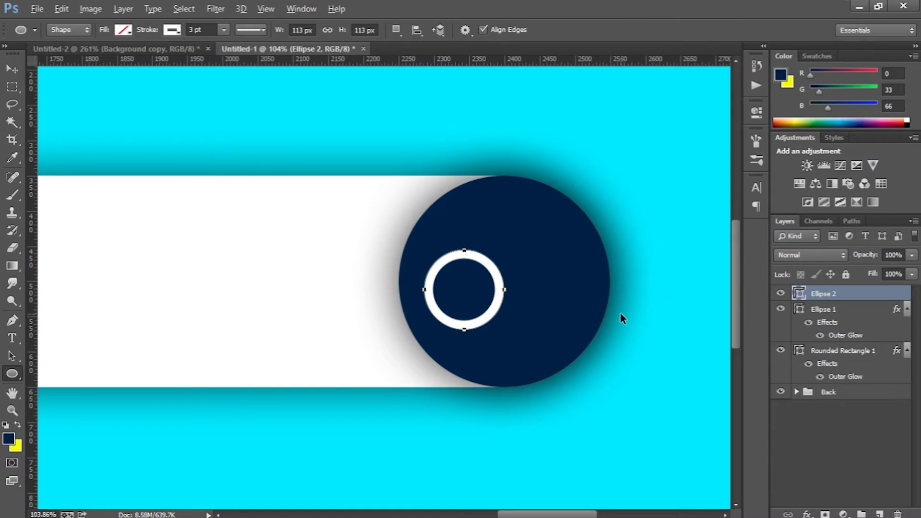
- Draw a 77 × 23 px rounded-rectangle handle and nudge it against the ring
scroll(621, 313, up, 5)
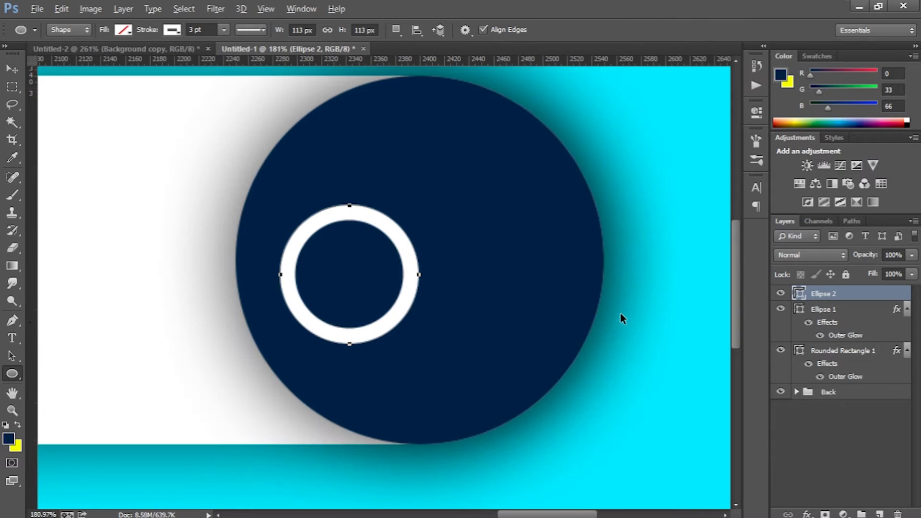
right_click(12, 374)
click(72, 385)
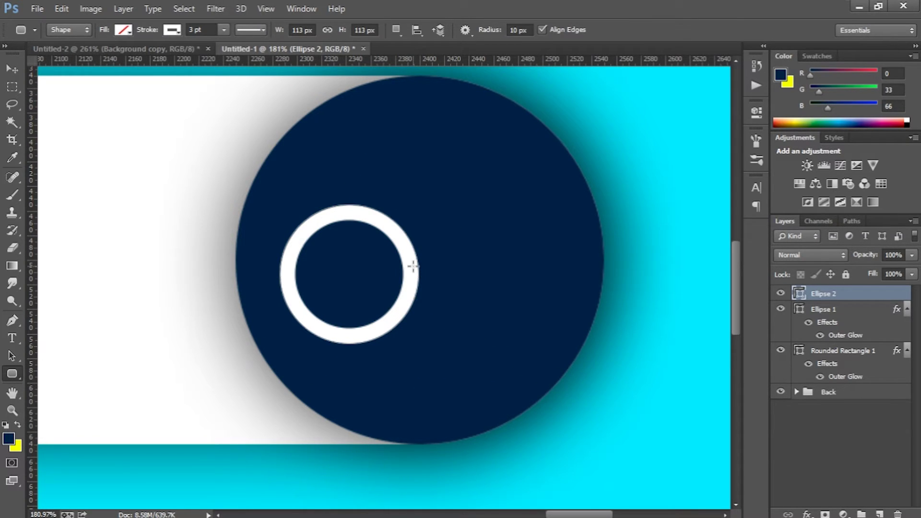
drag(410, 261, 502, 288)
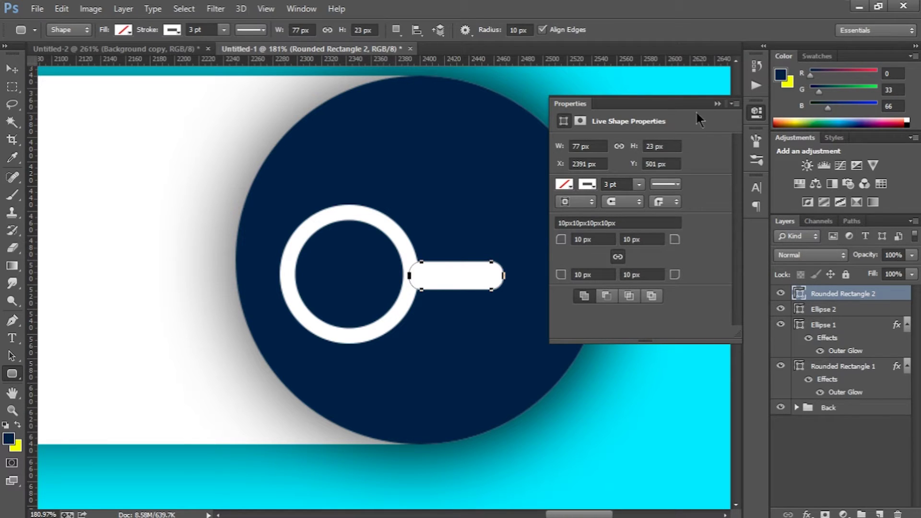
click(718, 104)
key(v)
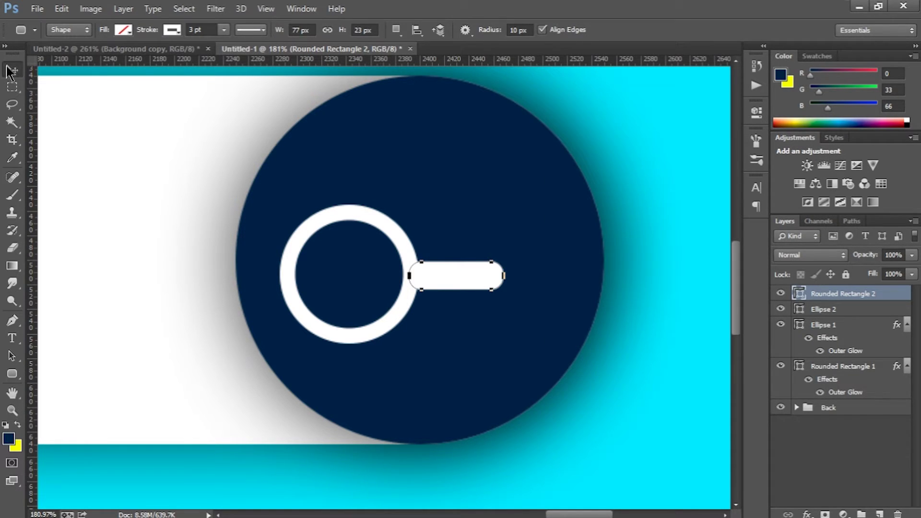
drag(465, 282, 460, 280)
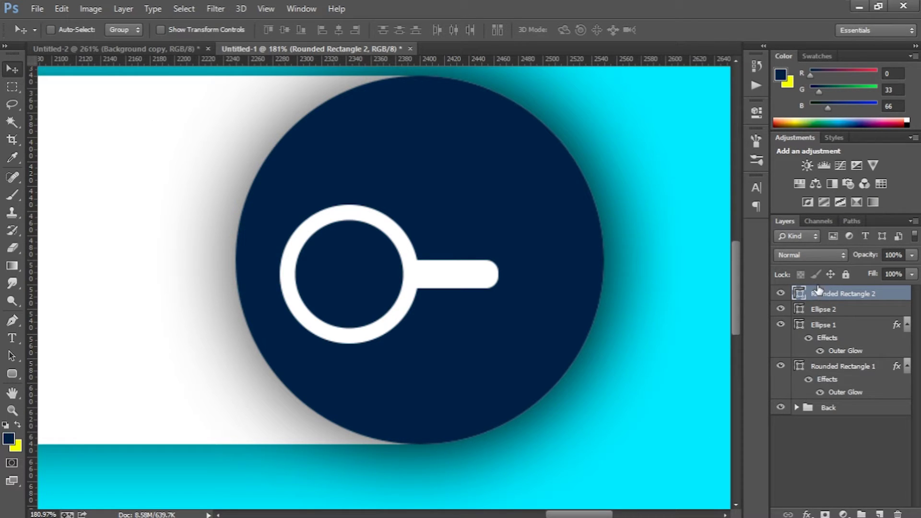
- Rasterize the ring and handle layers and merge them into one layer
shift+click(853, 309)
right_click(854, 312)
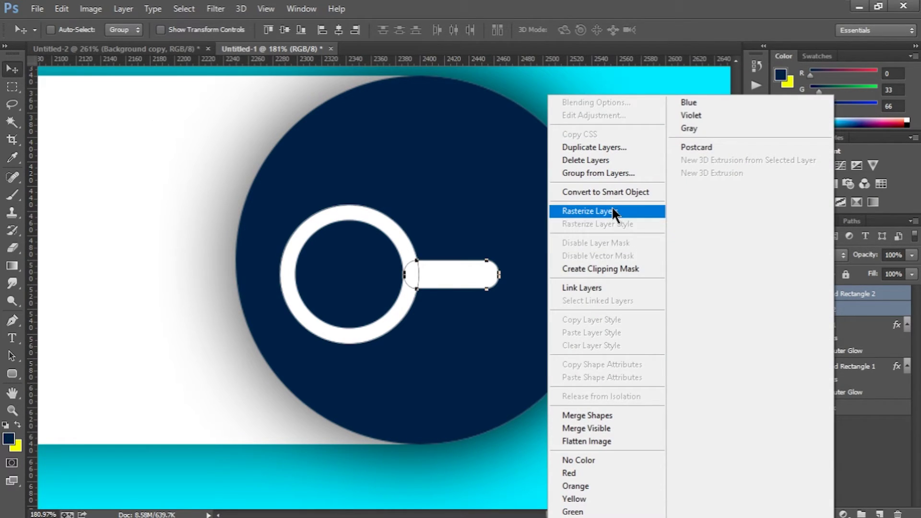
click(612, 211)
right_click(831, 301)
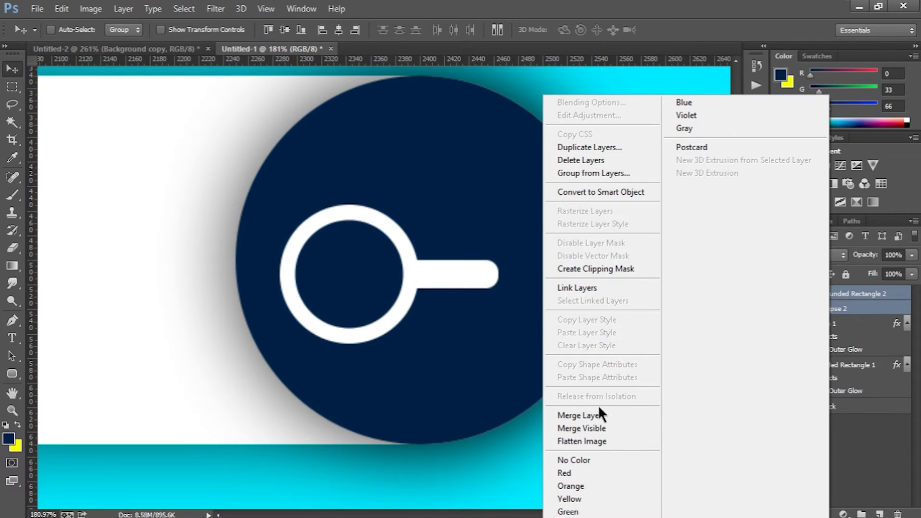
click(600, 416)
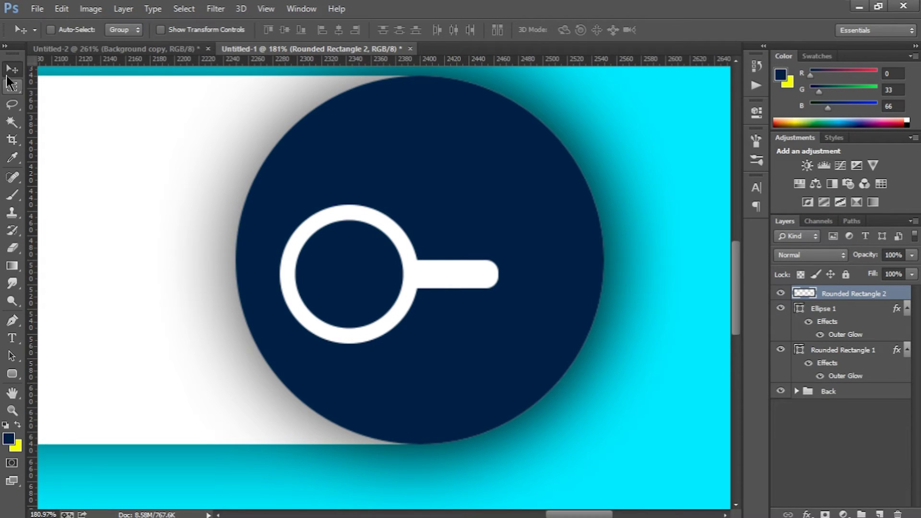
- Rotate the magnifier 45° and shift it slightly right
mouse_move(411, 267)
mouse_down()
mouse_move(448, 263)
mouse_move(420, 263)
mouse_up()
key(ctrl+t)
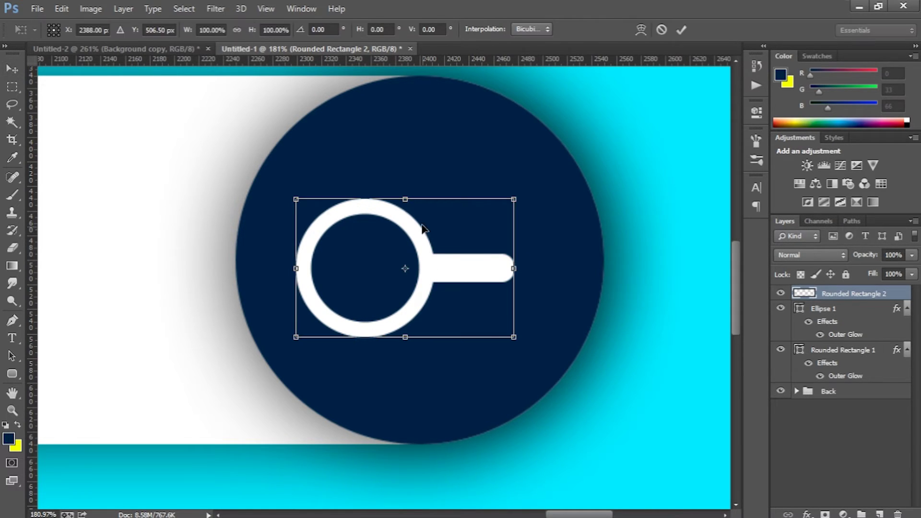
click(331, 30)
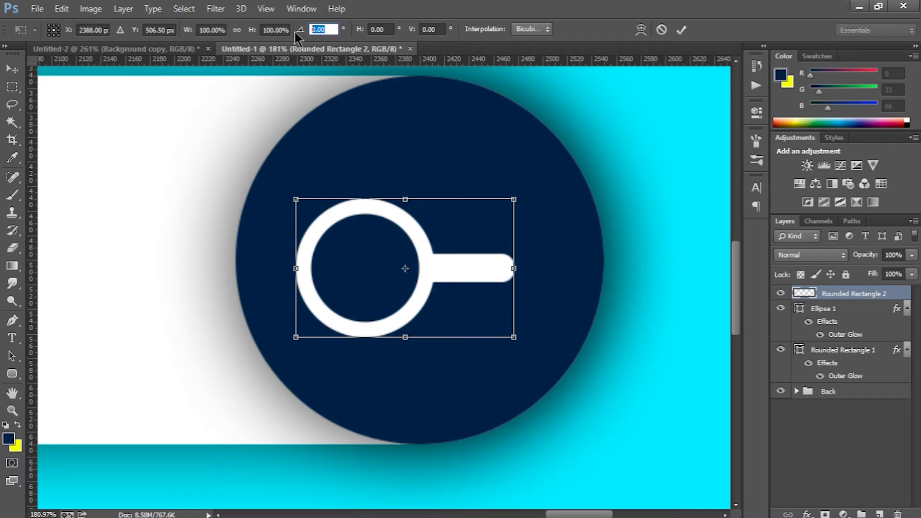
text(45)
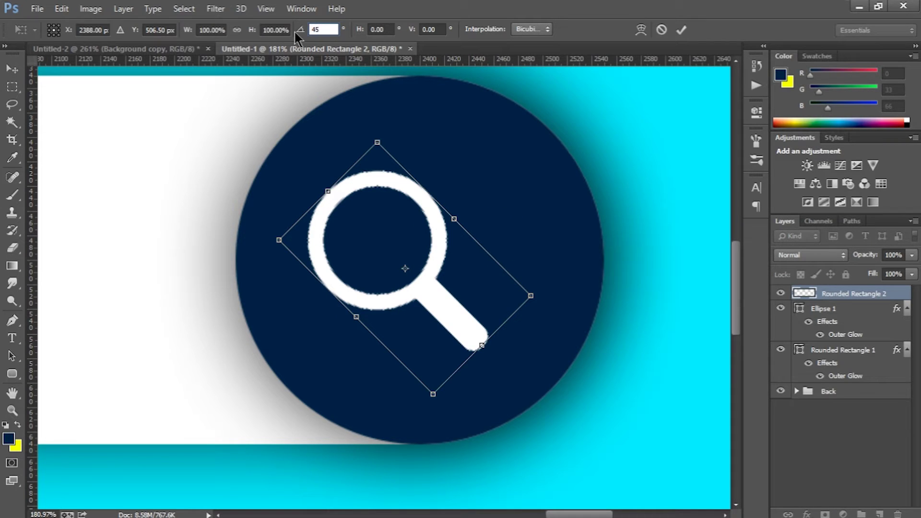
click(680, 30)
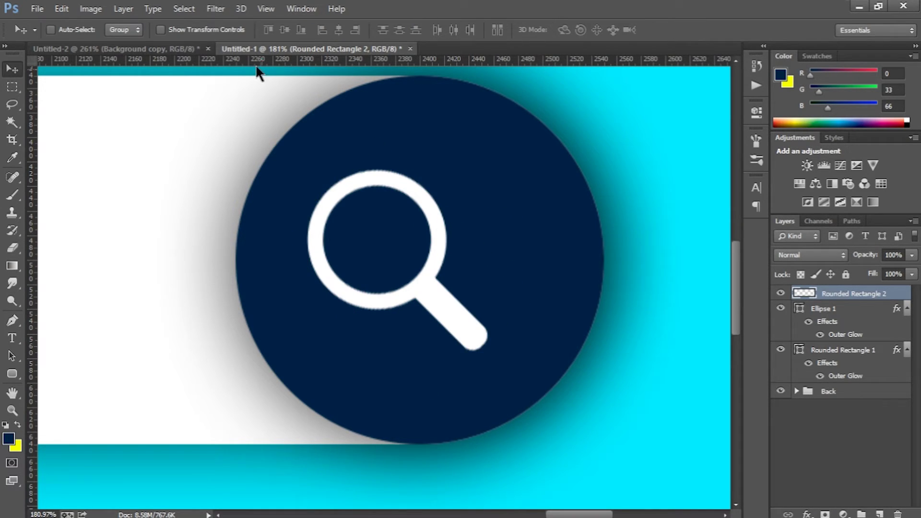
drag(403, 278, 425, 284)
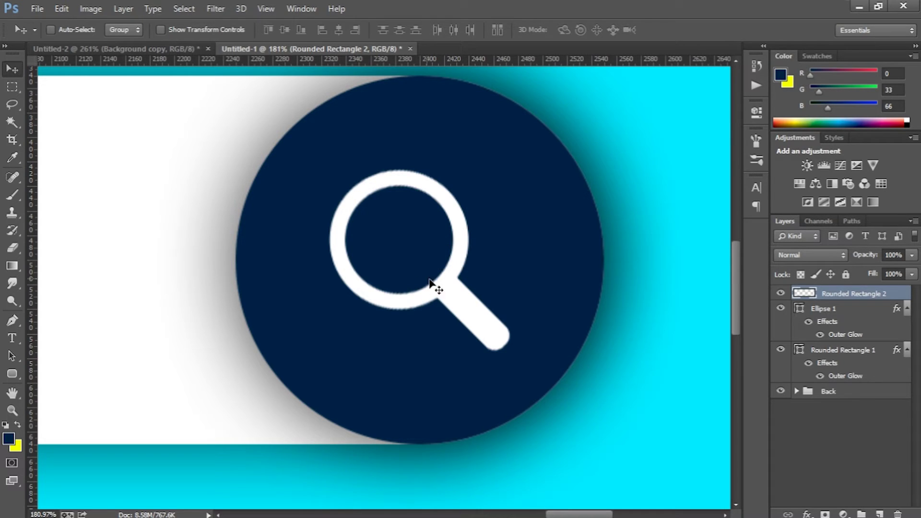
- Scale the magnifier down to about 82% and centre it in the navy circle
scroll(576, 265, down, 5)
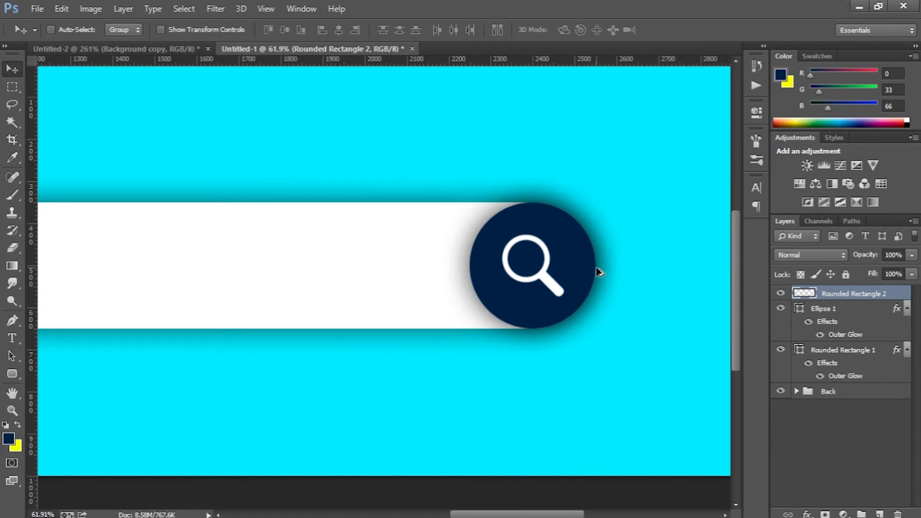
key(ctrl+t)
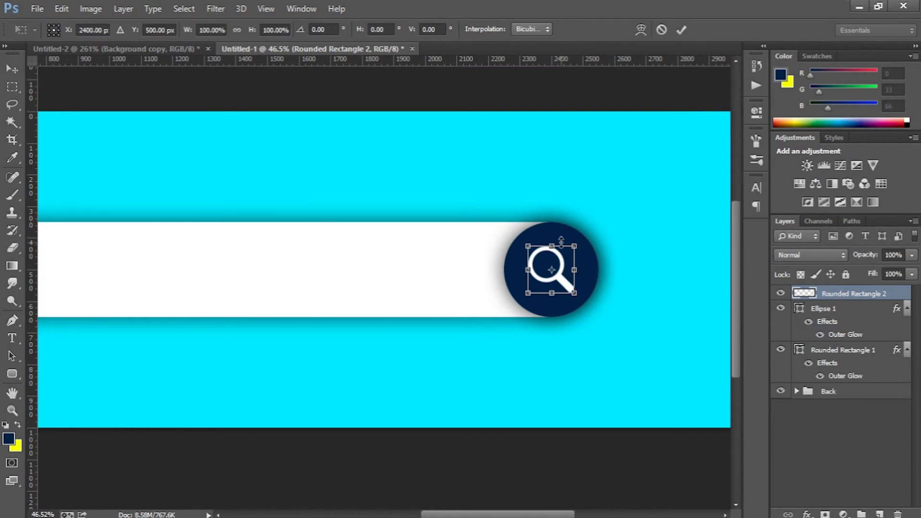
drag(575, 246, 567, 254)
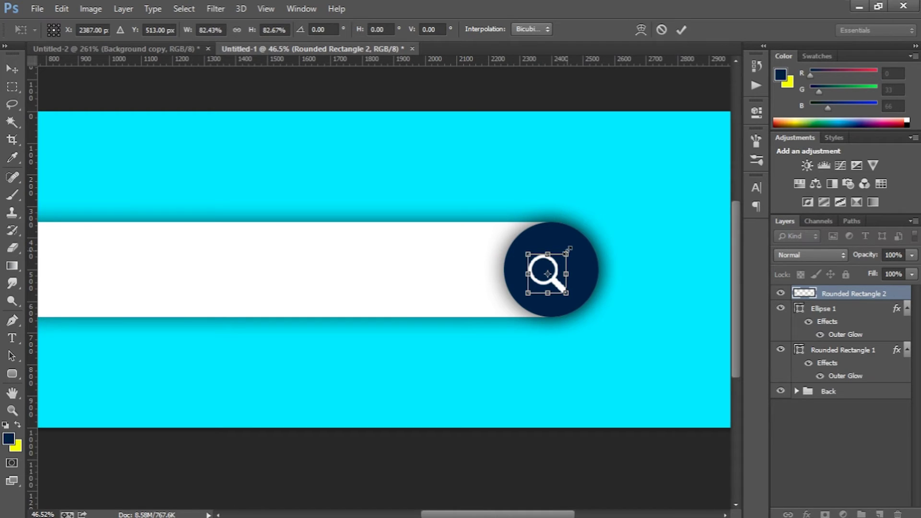
click(681, 29)
drag(561, 287, 564, 283)
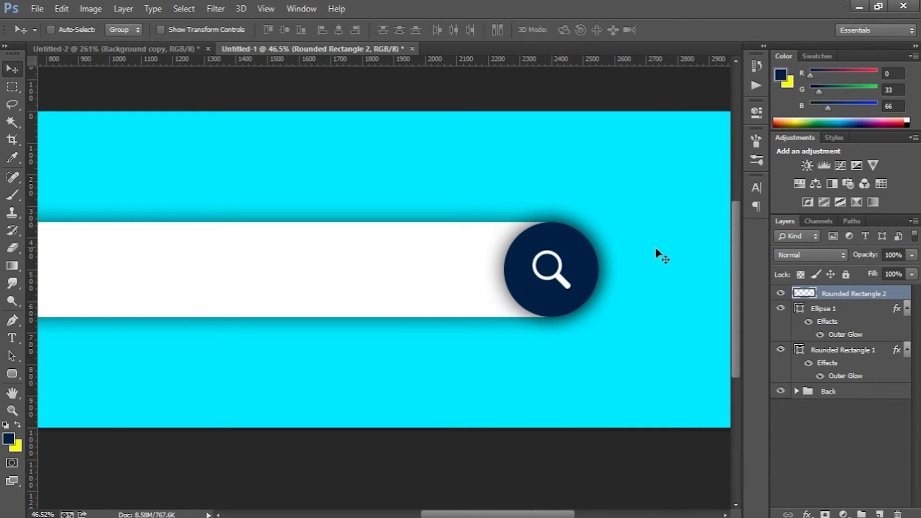
scroll(656, 255, down, 2)
scroll(660, 250, down, 1)
scroll(255, 268, up, 1)
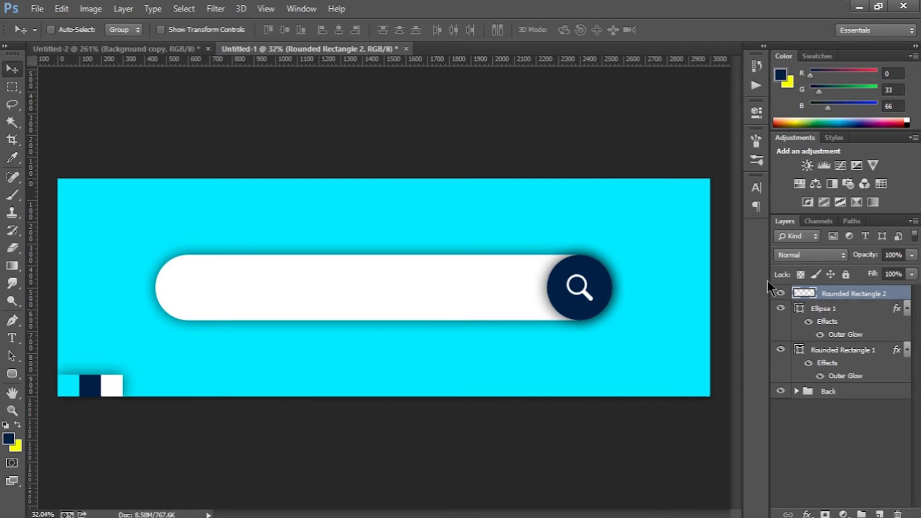
click(833, 431)
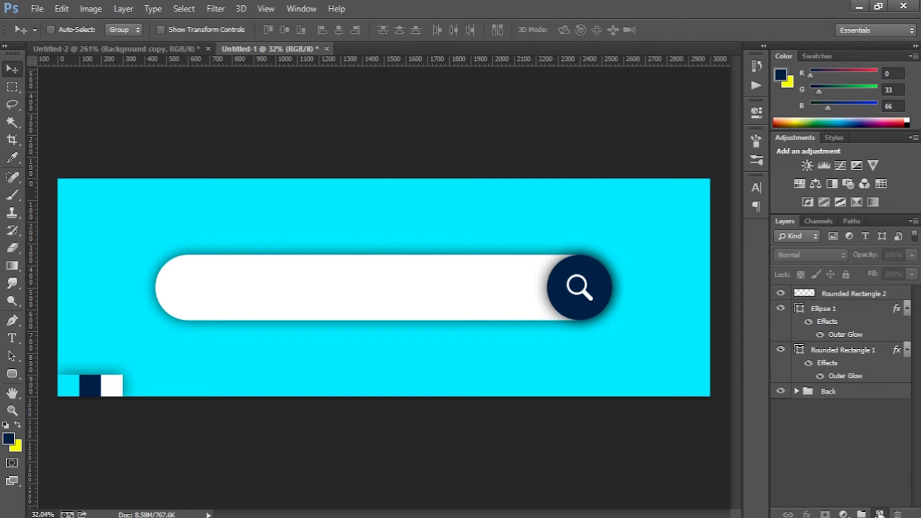
- Add a new layer and start a text line inside the white bar
click(880, 514)
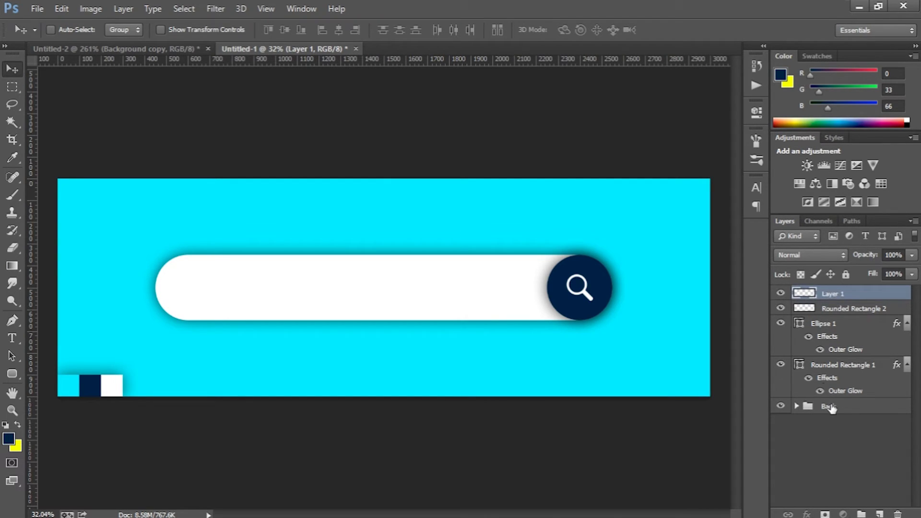
click(834, 455)
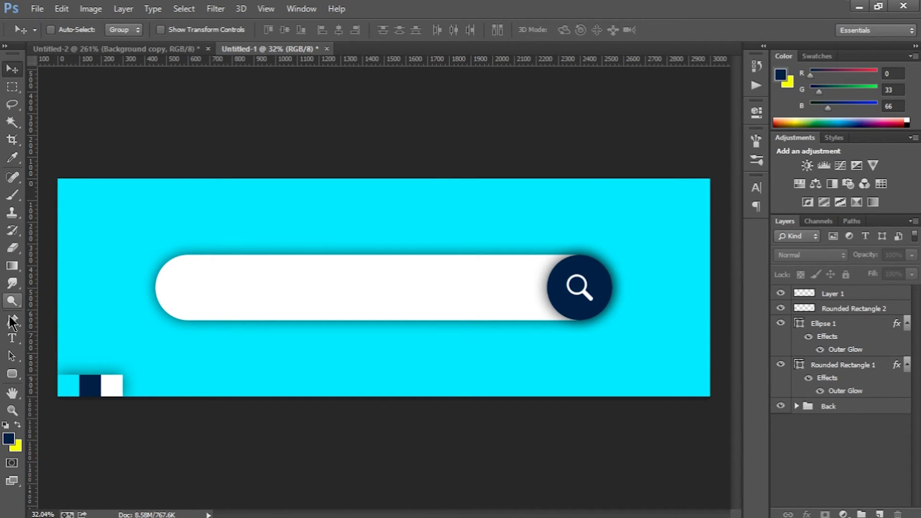
click(12, 338)
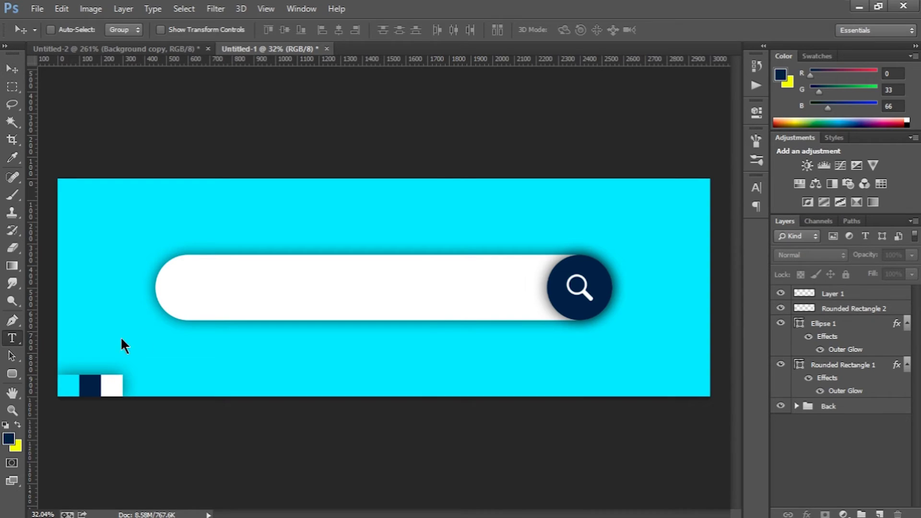
click(199, 309)
- Set the font to Roboto Thin 48 pt and type 'Search..'
click(284, 30)
click(280, 39)
click(280, 30)
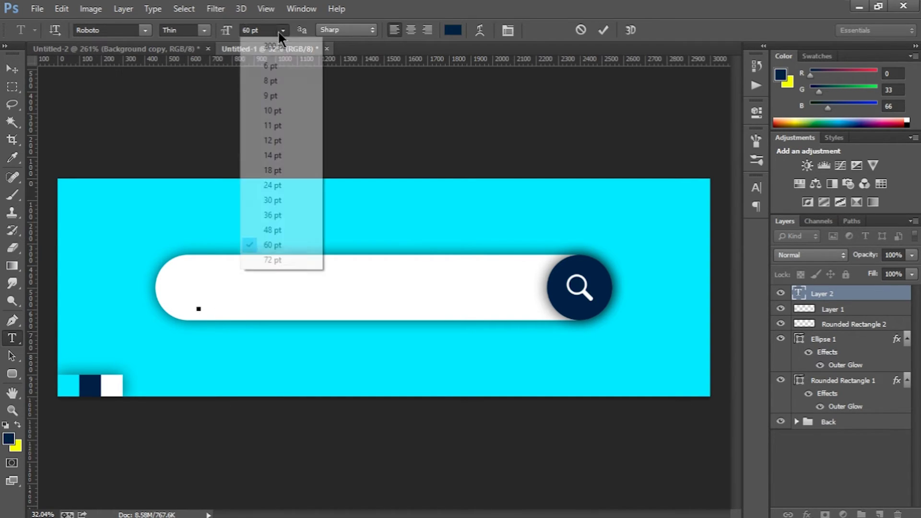
click(271, 230)
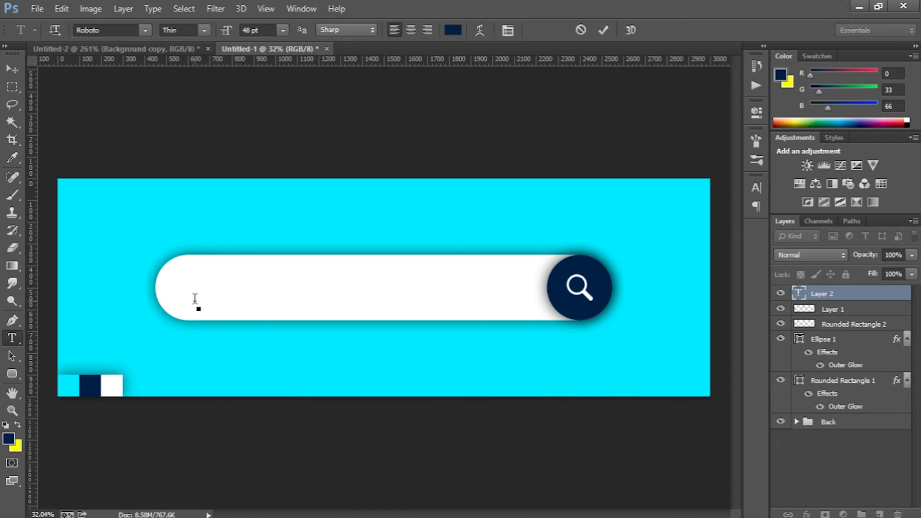
click(145, 31)
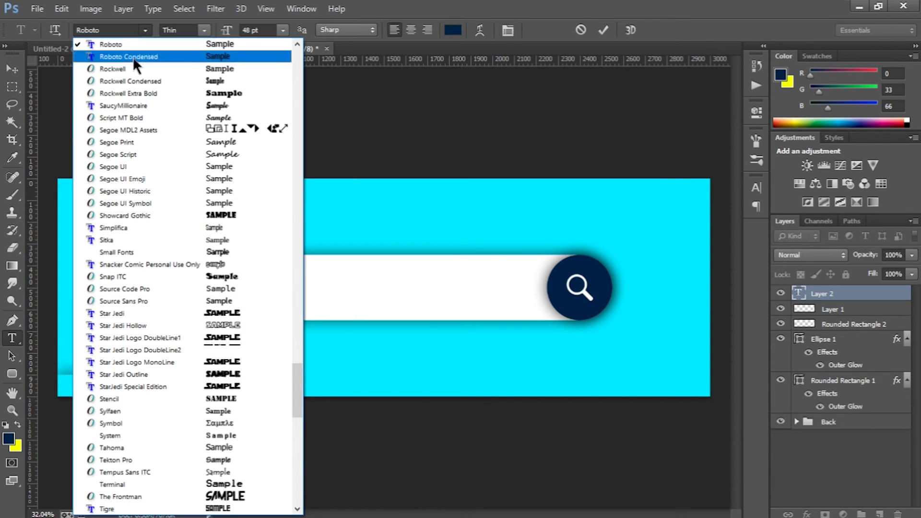
click(151, 43)
click(203, 30)
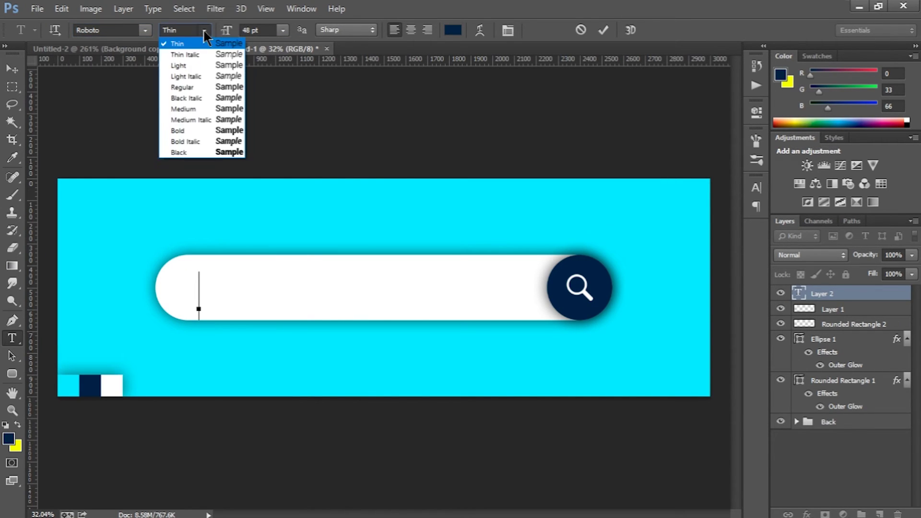
click(191, 41)
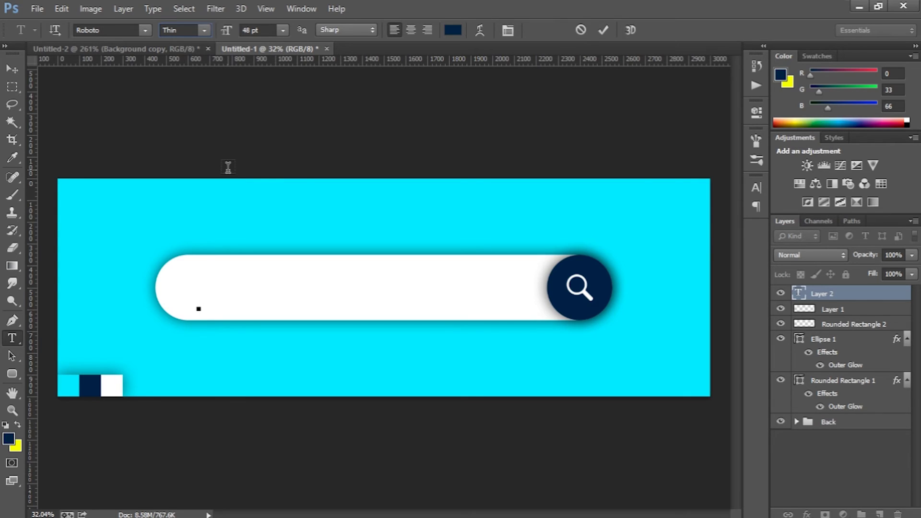
text(Searc)
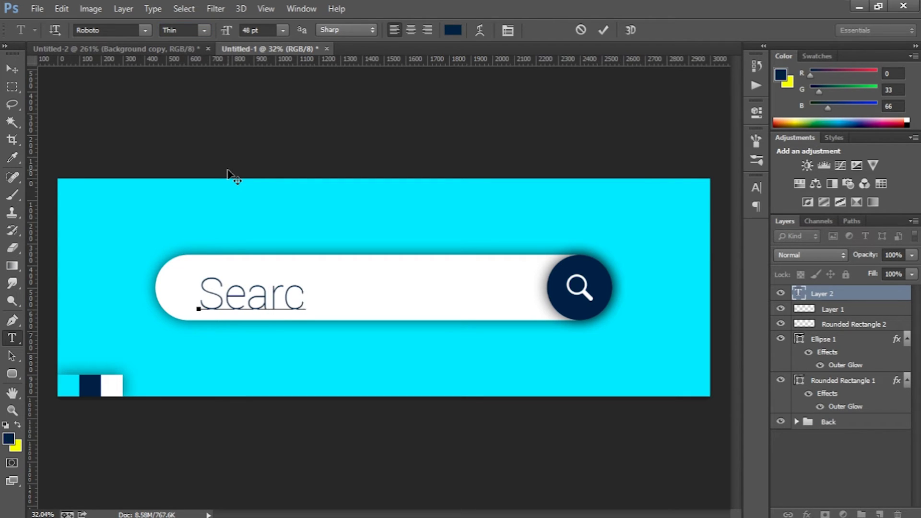
text(h...)
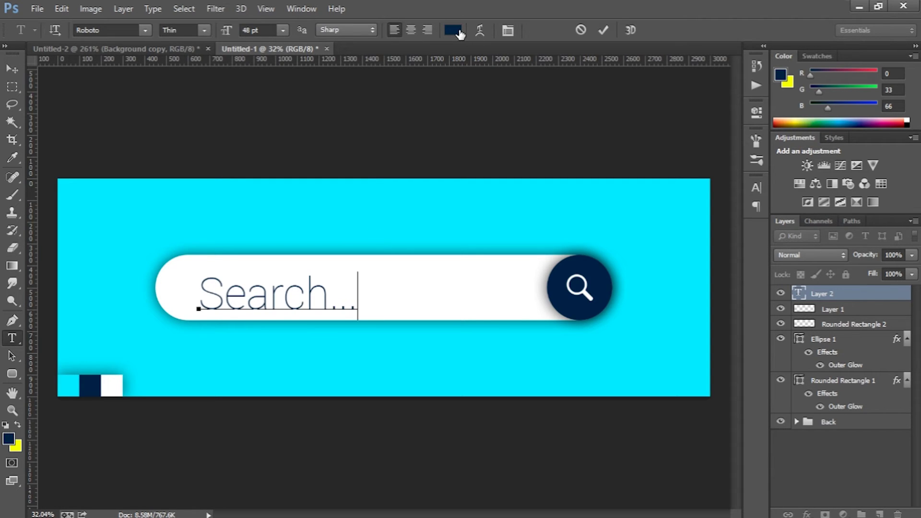
- Colour the Search... text cyan 00eaff by sampling the background
click(460, 34)
drag(319, 145, 476, 101)
click(71, 384)
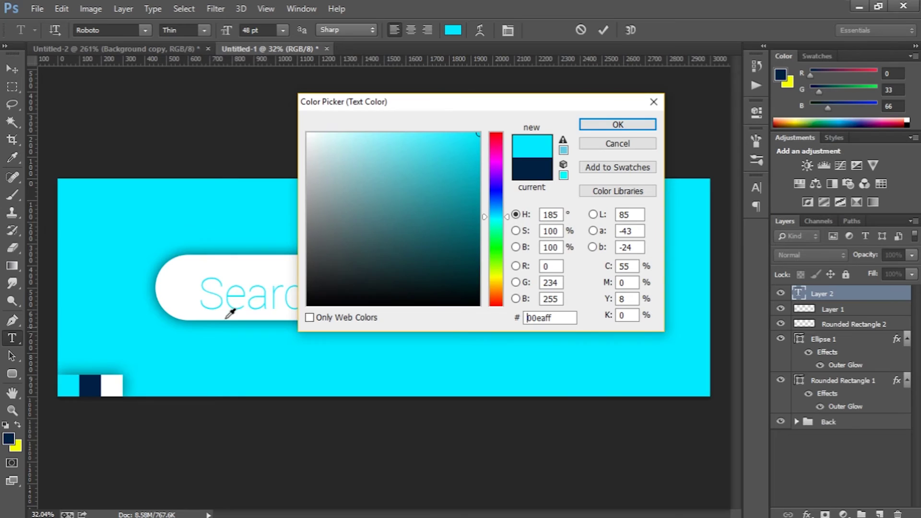
click(618, 124)
key(ctrl+Return)
key(v)
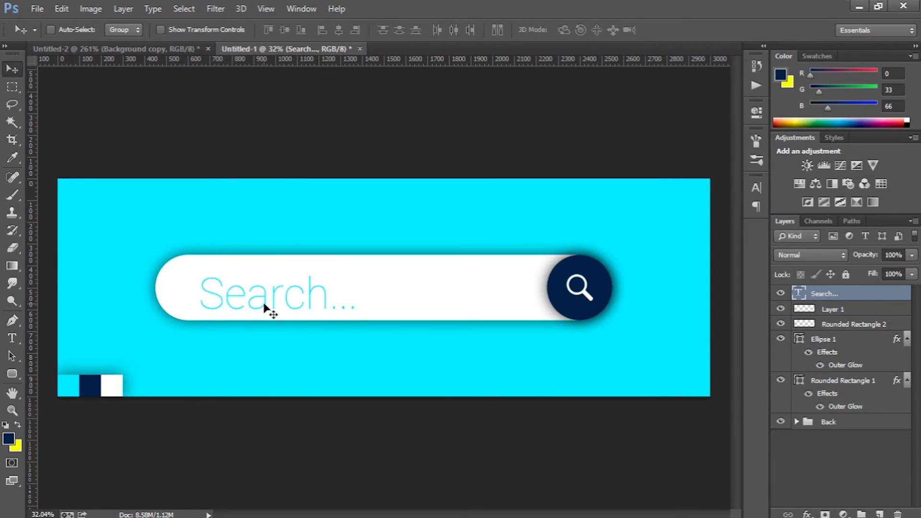
- Reduce the Search... text to 36 pt and select all five search bar layers
click(12, 338)
click(348, 290)
key(ctrl+a)
click(284, 30)
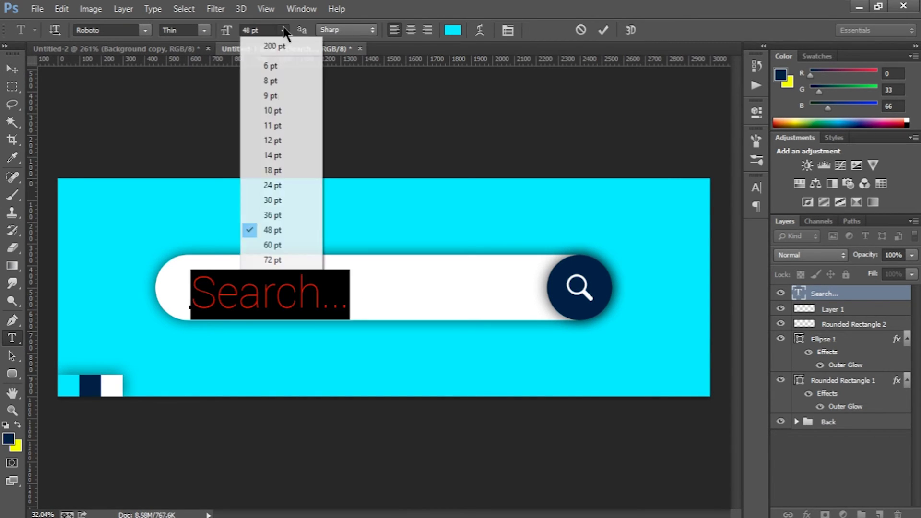
click(277, 215)
key(ctrl+Return)
key(v)
scroll(241, 306, up, 4)
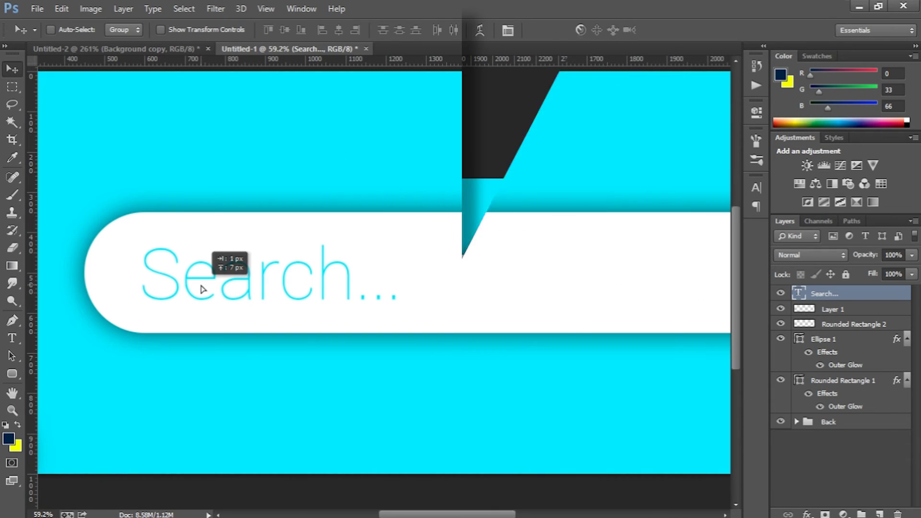
scroll(169, 356, down, 3)
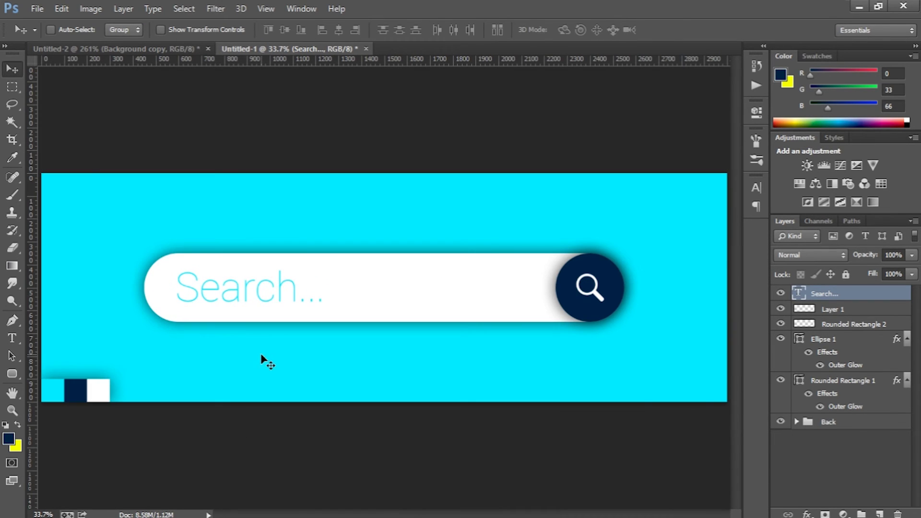
scroll(480, 321, down, 1)
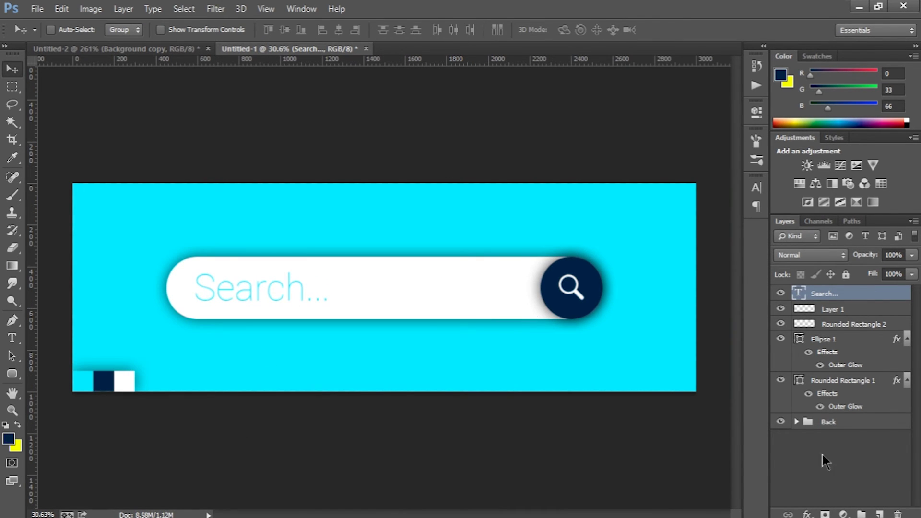
shift+click(839, 387)
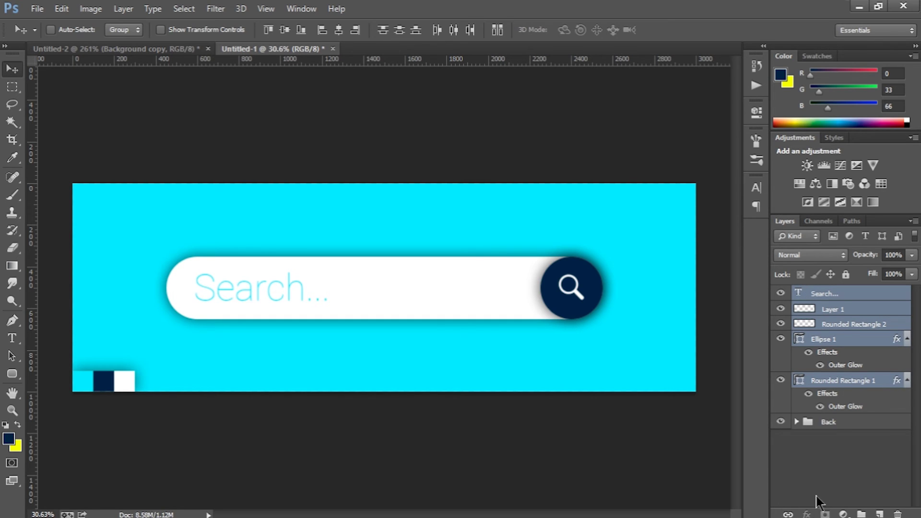
- Group the selected search bar layers and name the group 'Search bar'
key(ctrl+g)
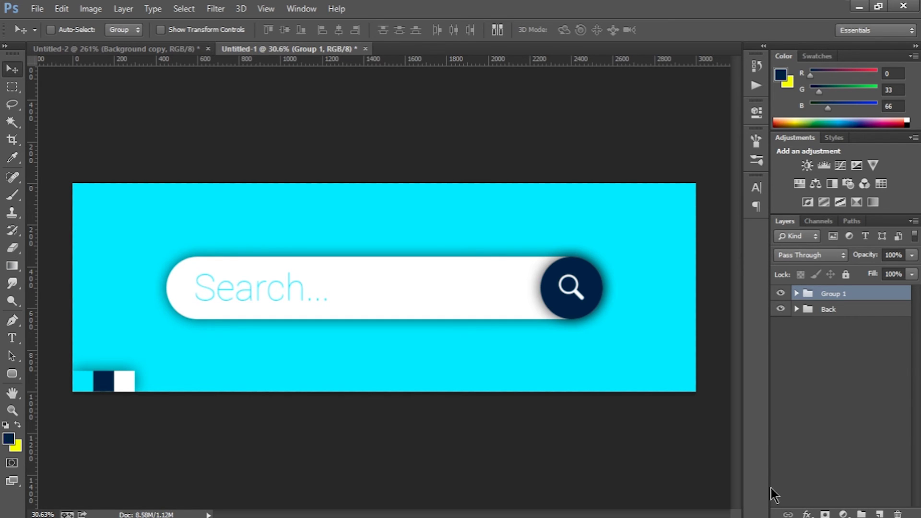
double_click(835, 297)
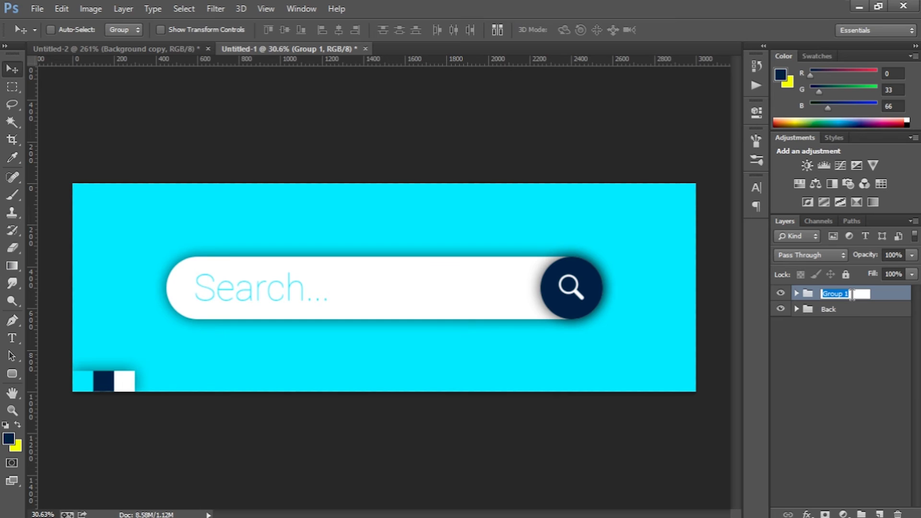
text(Search bar)
click(864, 388)
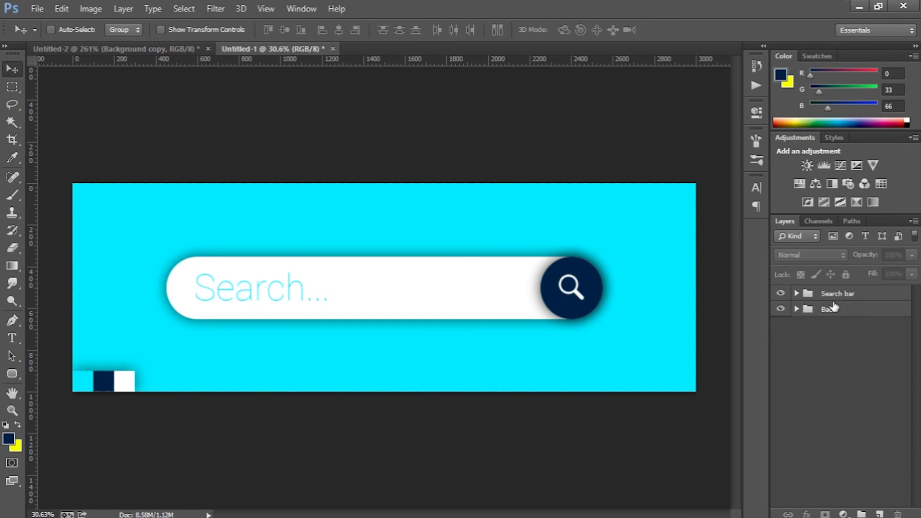
- In the Back group, toggle the Palette swatches and cyan background off and on to preview the search bar
click(797, 309)
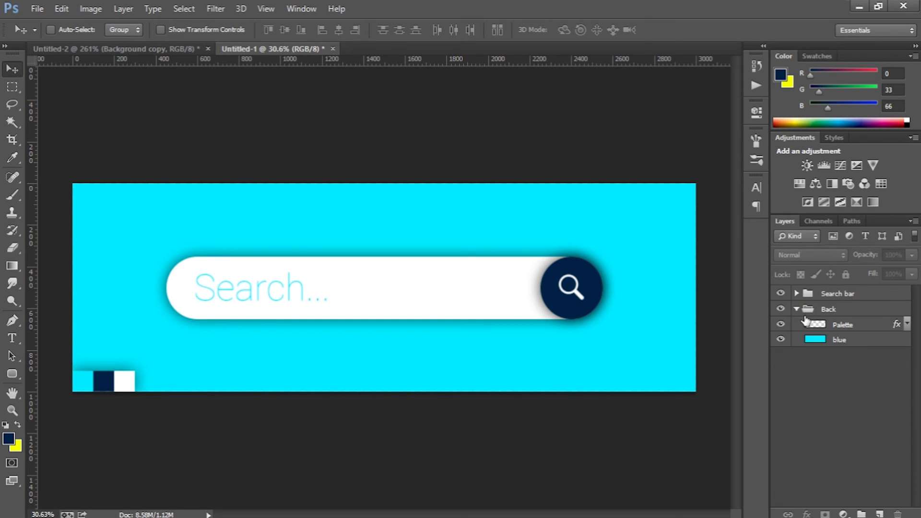
click(782, 324)
click(782, 325)
click(781, 339)
click(781, 340)
click(797, 310)
click(797, 310)
click(781, 340)
click(781, 326)
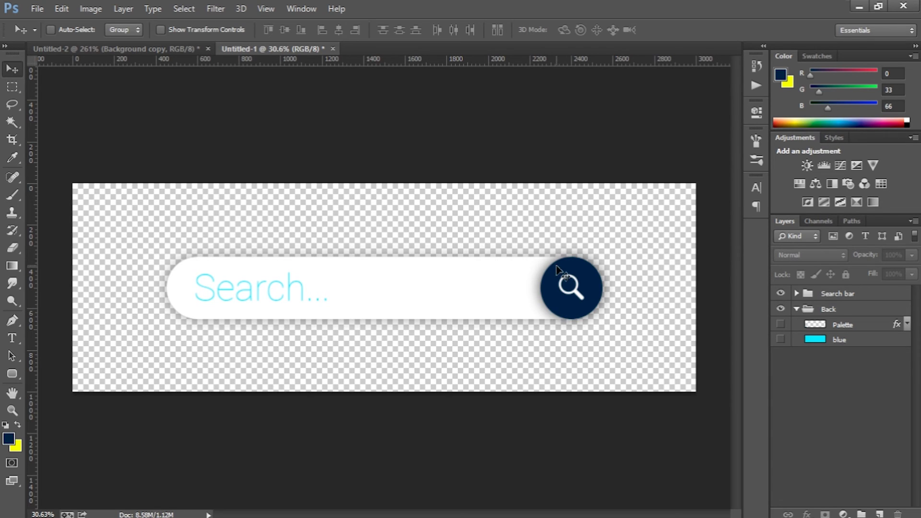
click(781, 340)
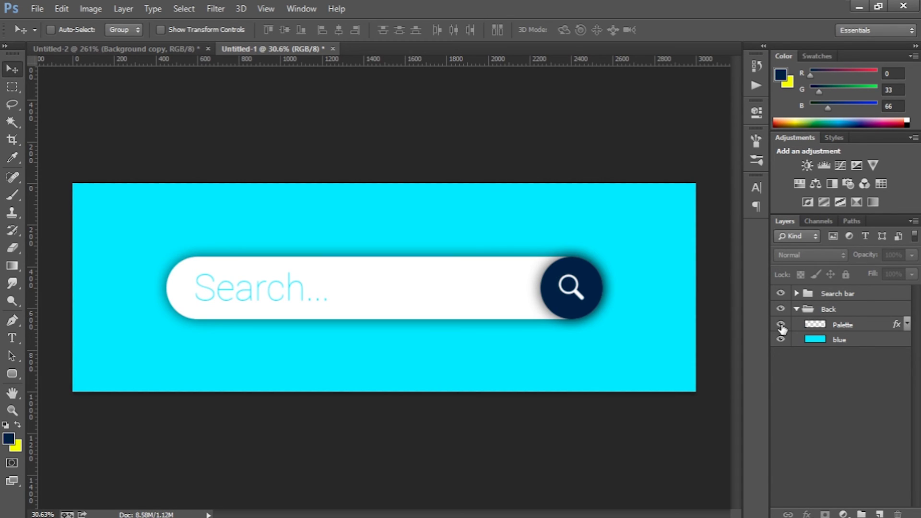
click(781, 326)
click(797, 309)
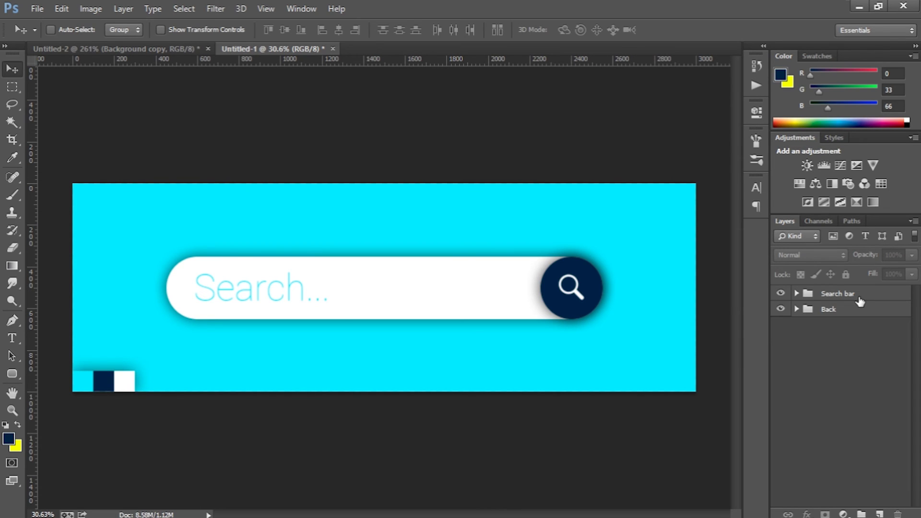
- Expand the Search bar group to reveal Search..., Layer 1, Rounded Rectangle 2, Ellipse 1 and Rounded Rectangle 1
click(796, 294)
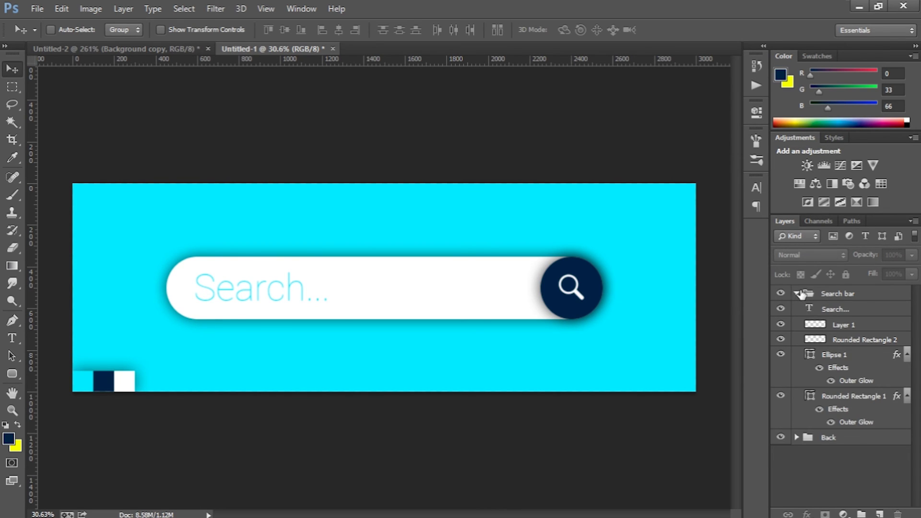